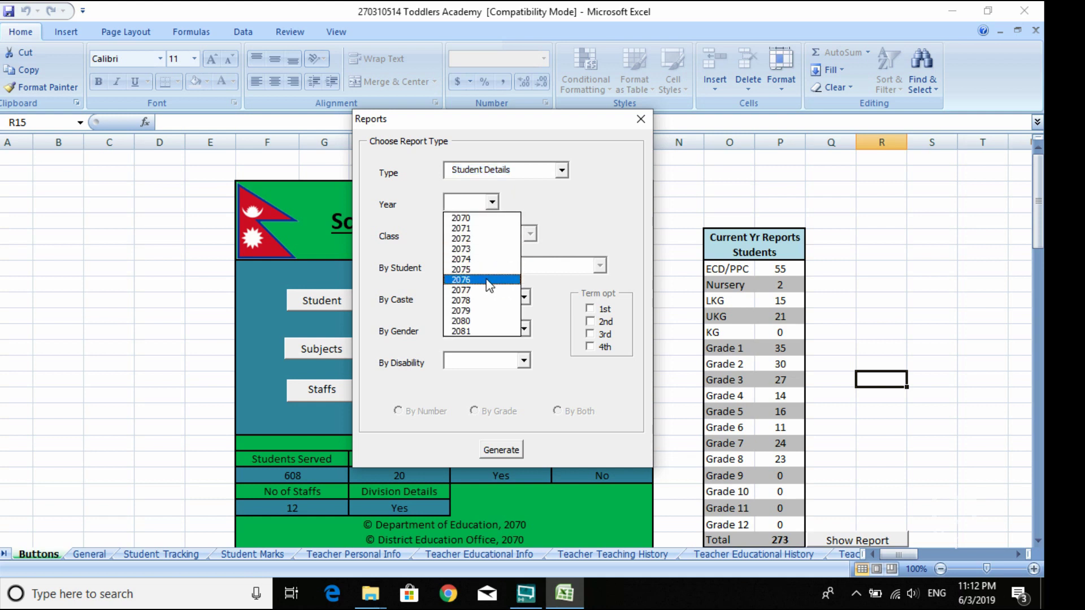
Step: Generate the Student Details report for year 2076 and class 2
{"action": "left_click", "coordinate": [488, 279]}
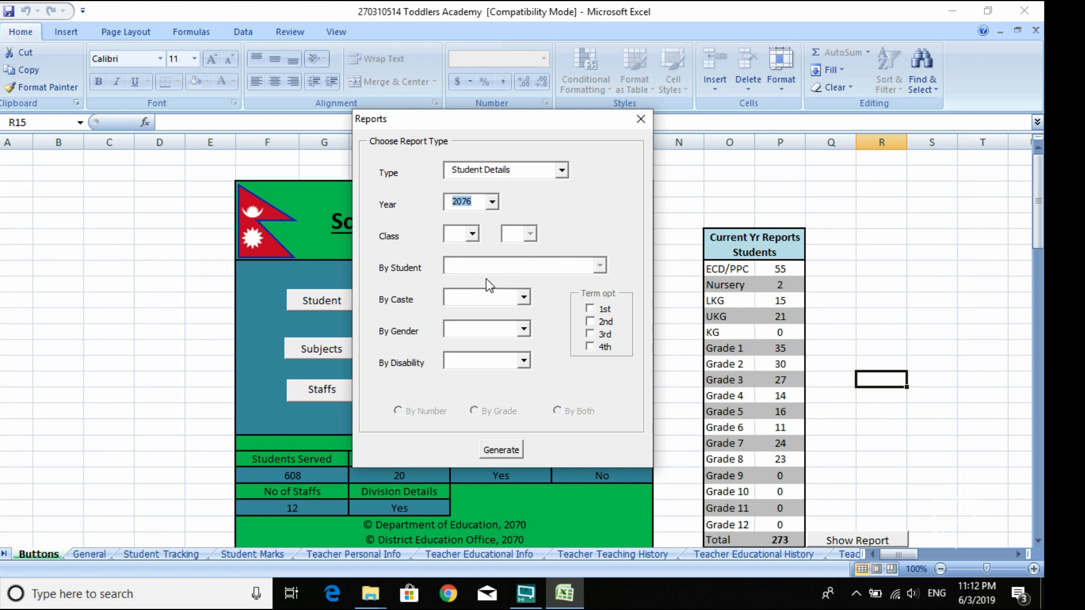
{"action": "left_click", "coordinate": [472, 233]}
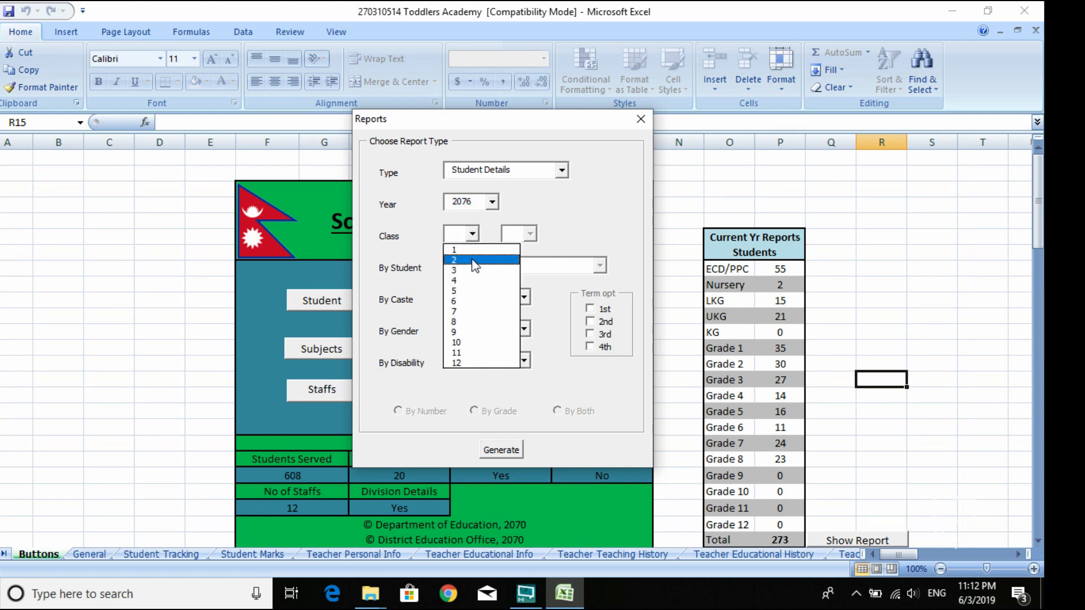
{"action": "left_click", "coordinate": [474, 261]}
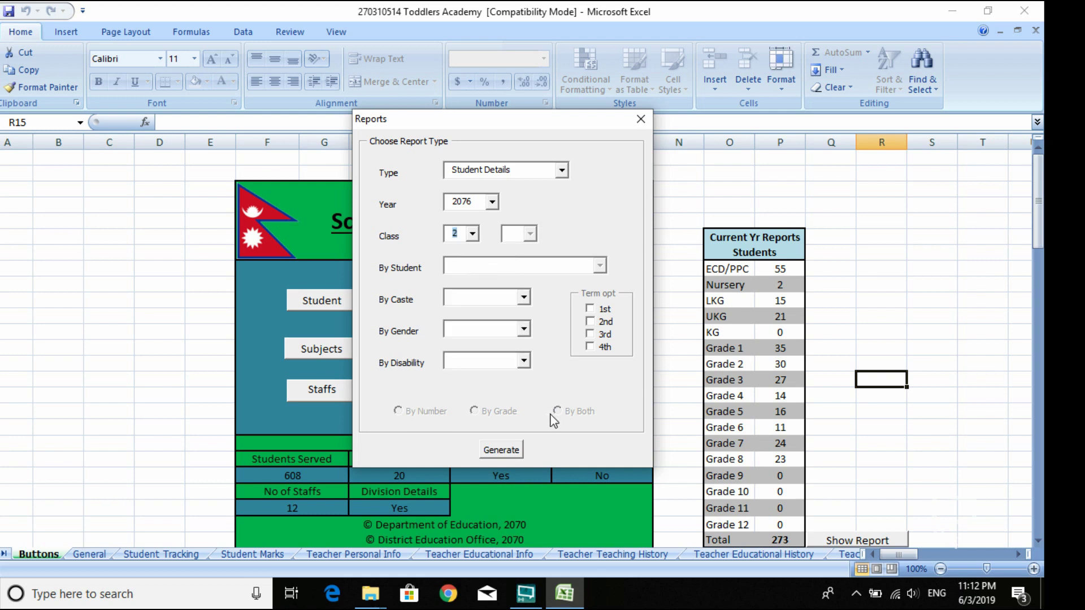
{"action": "left_click", "coordinate": [501, 450]}
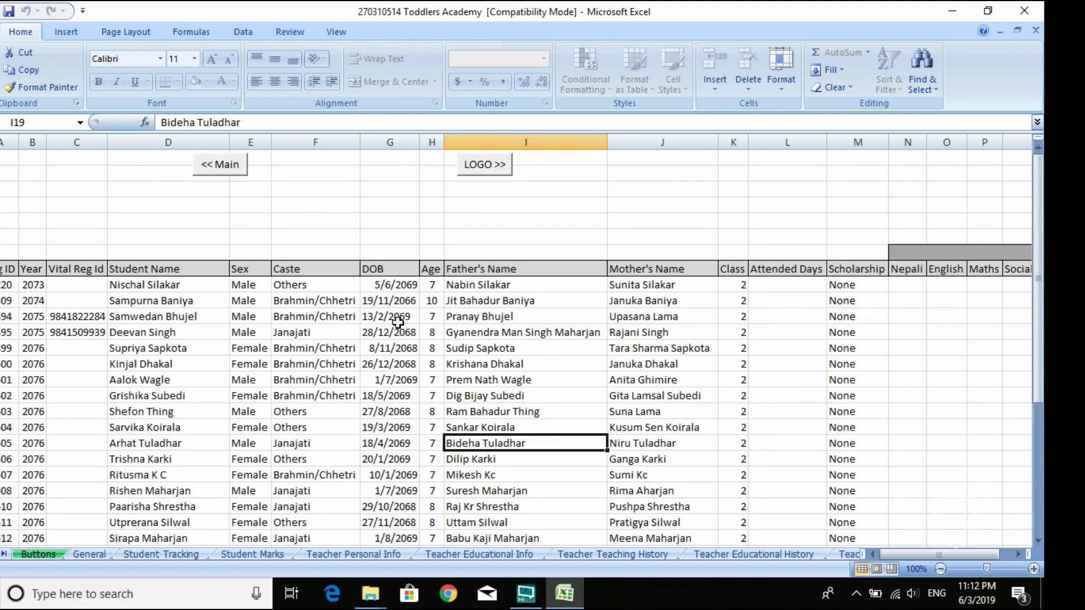
Step: Examine the class 2 report's student records from the first to the last row and return to the main sheet
{"action": "left_click_drag", "start_coordinate": [7, 285], "coordinate": [5, 526]}
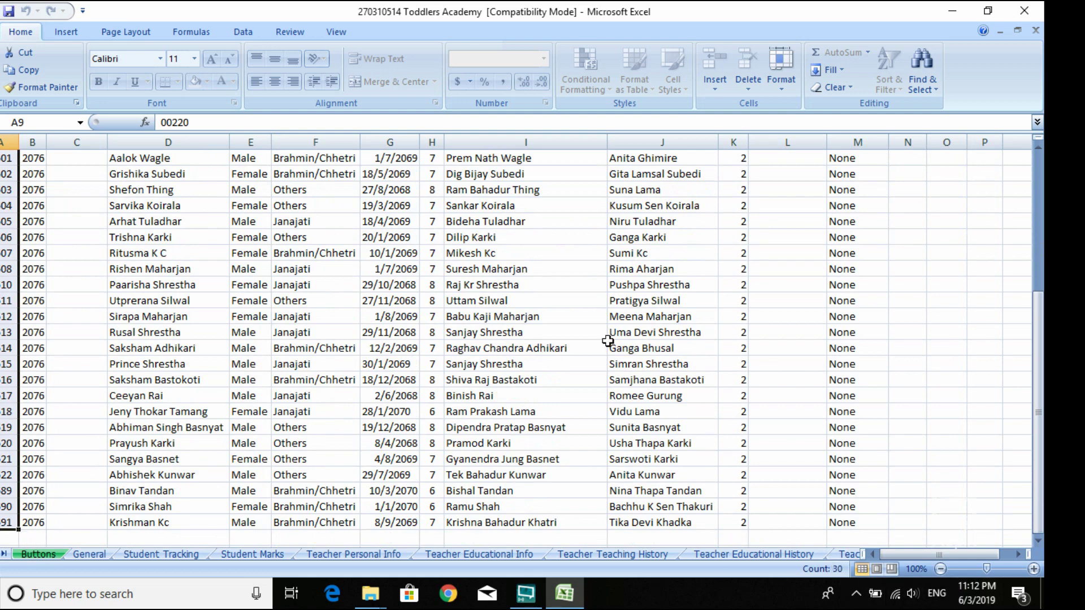
{"action": "scroll", "coordinate": [781, 269], "scroll_direction": "up", "scroll_amount": 2}
{"action": "scroll", "coordinate": [781, 269], "scroll_direction": "up", "scroll_amount": 3}
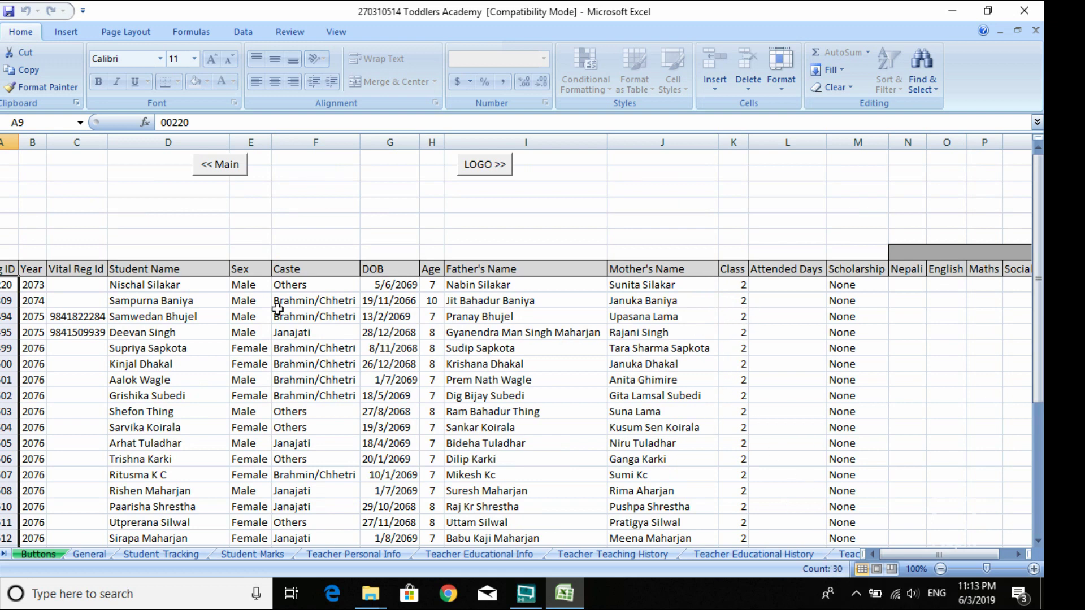
{"action": "left_click", "coordinate": [452, 286]}
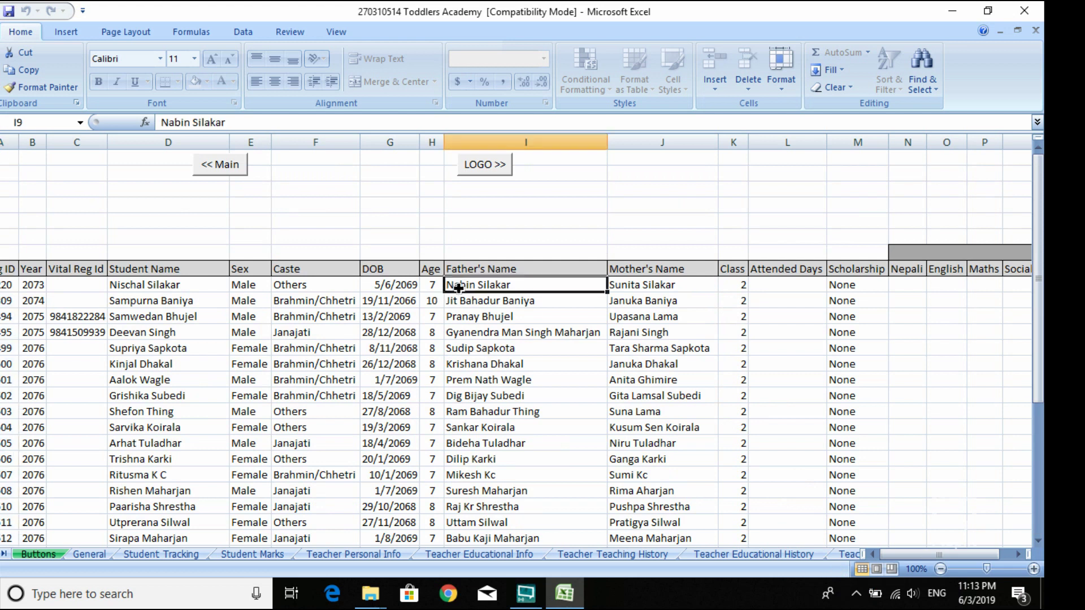
{"action": "left_click", "coordinate": [464, 301]}
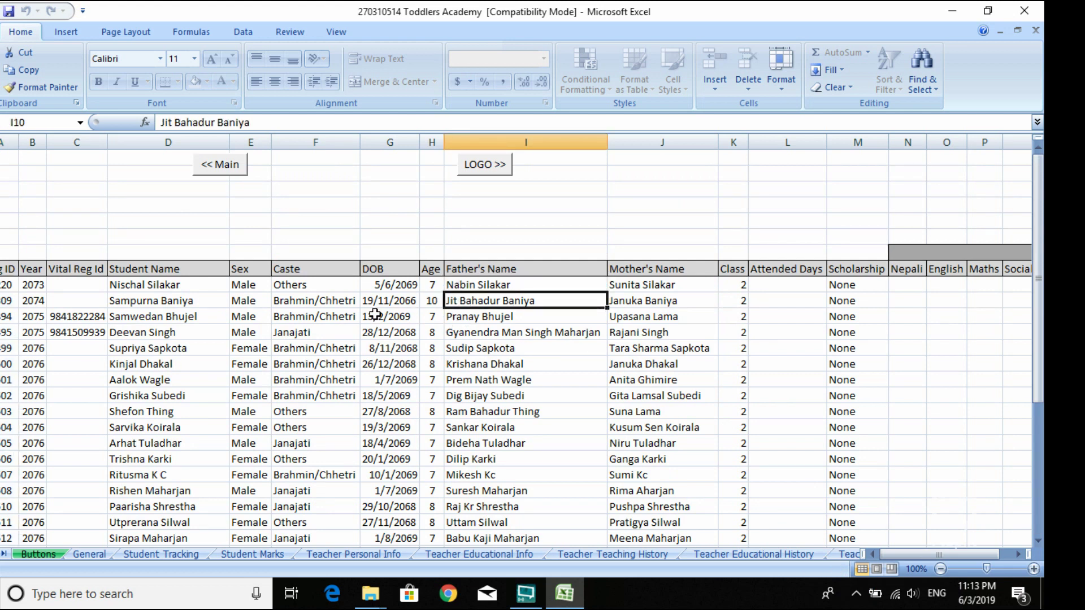
{"action": "scroll", "coordinate": [375, 313], "scroll_direction": "down", "scroll_amount": 1}
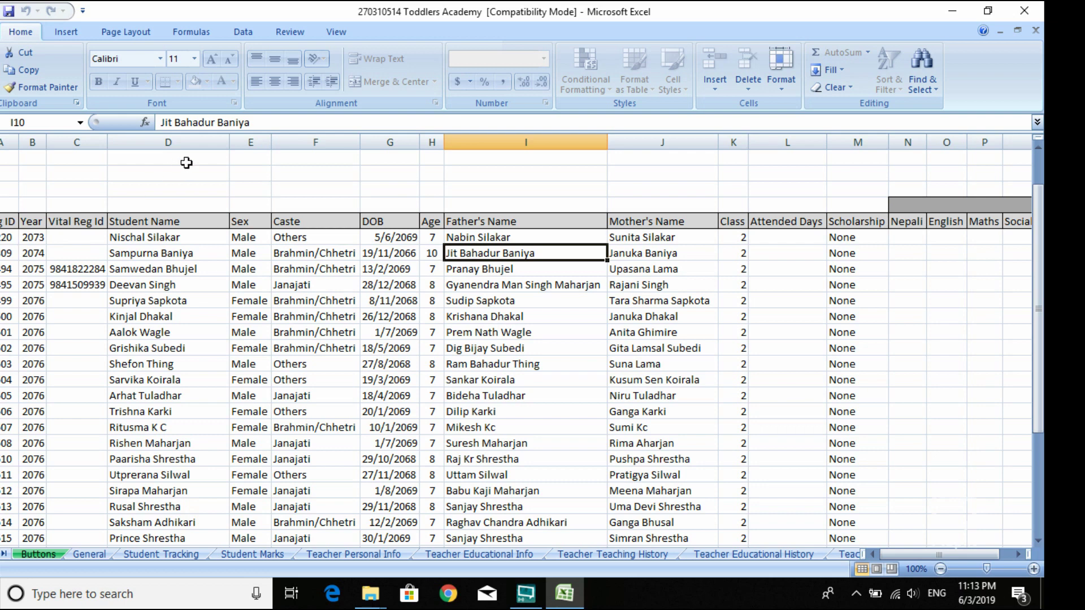
{"action": "scroll", "coordinate": [169, 169], "scroll_direction": "up", "scroll_amount": 1}
{"action": "left_click", "coordinate": [222, 169]}
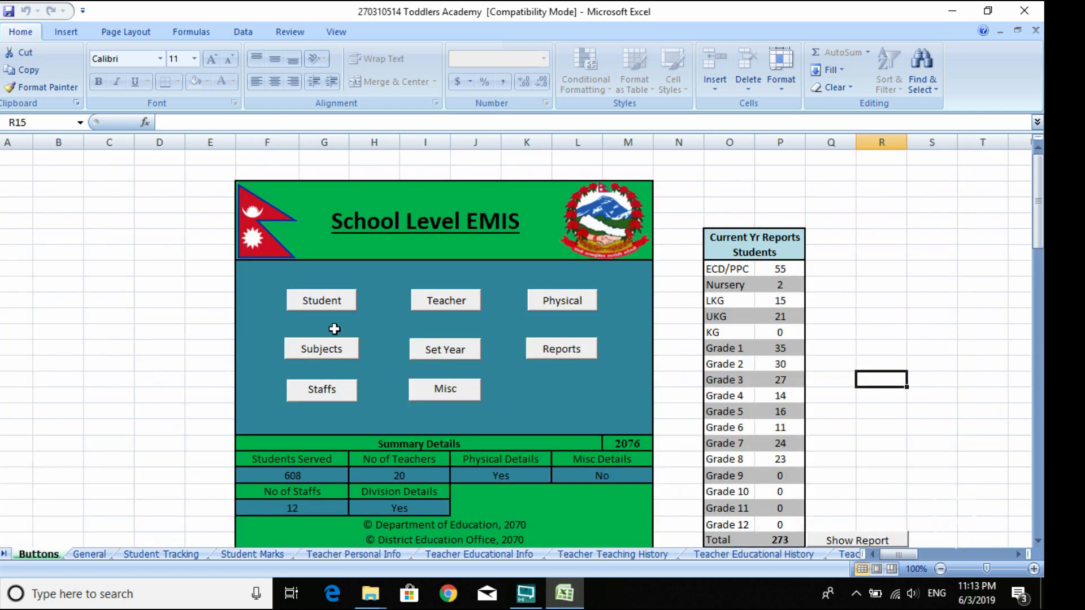
Step: Open the student class details editing form for class 2
{"action": "left_click", "coordinate": [314, 298]}
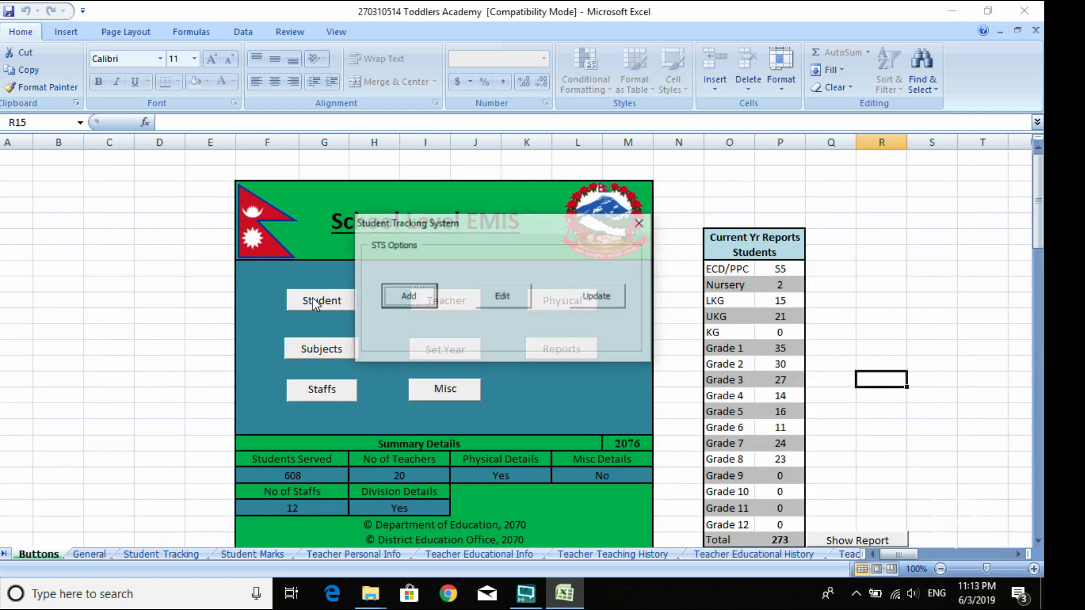
{"action": "left_click", "coordinate": [505, 306]}
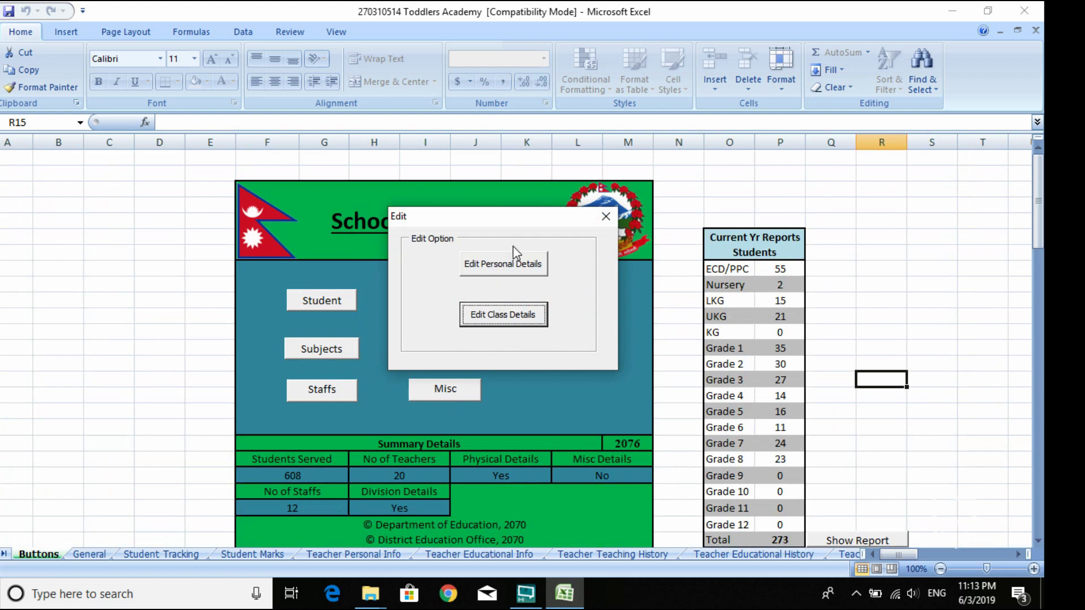
{"action": "left_click", "coordinate": [499, 318]}
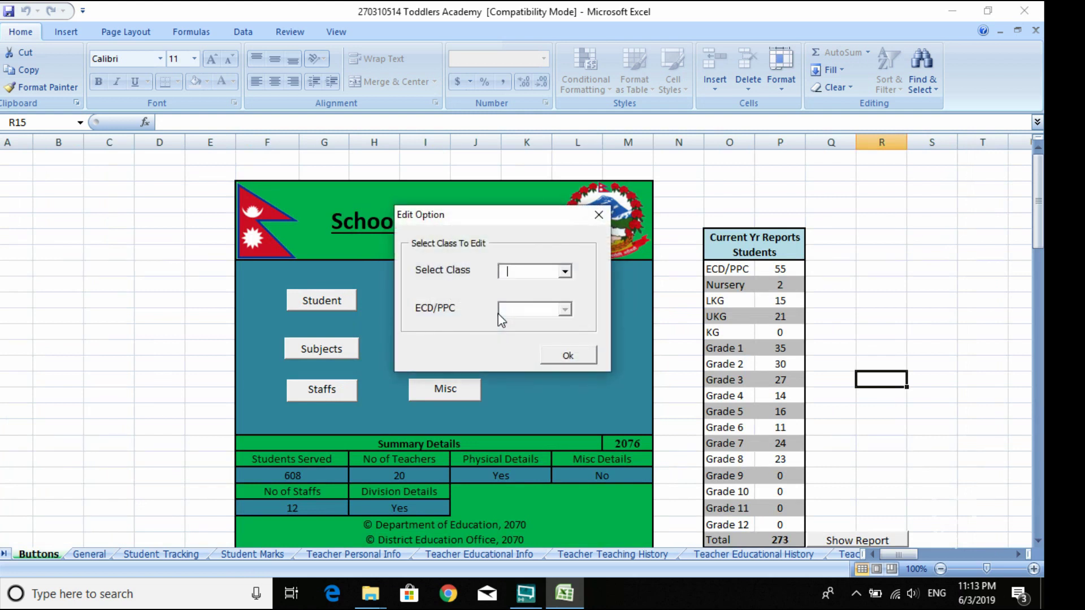
{"action": "left_click", "coordinate": [566, 273]}
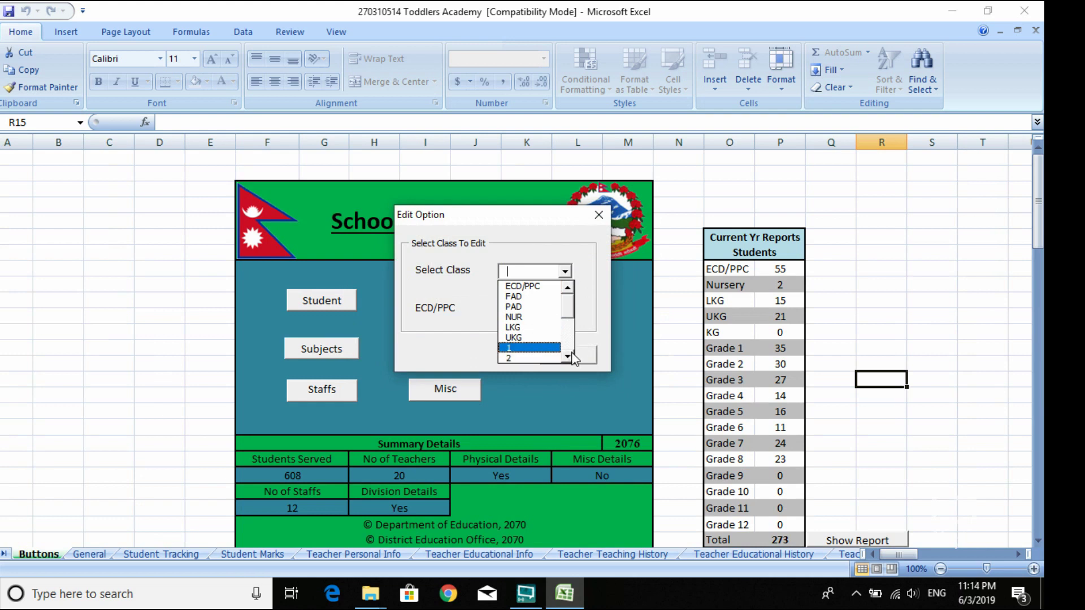
{"action": "left_click", "coordinate": [515, 357]}
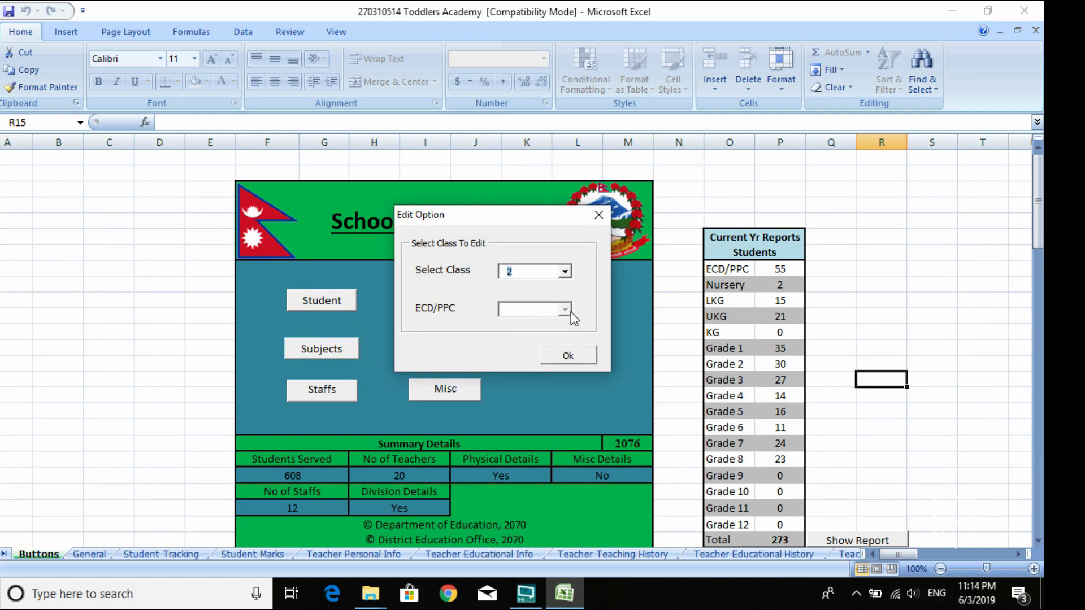
{"action": "left_click", "coordinate": [574, 356]}
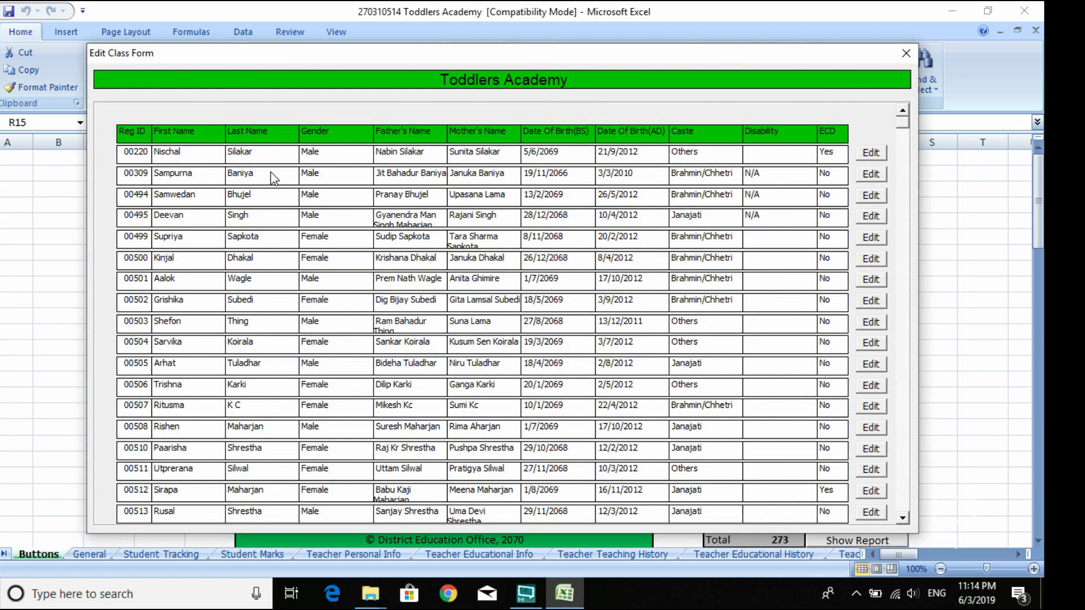
Step: Set the first listed class 2 student's class status to Repeated and close the class editing form
{"action": "left_click", "coordinate": [874, 154]}
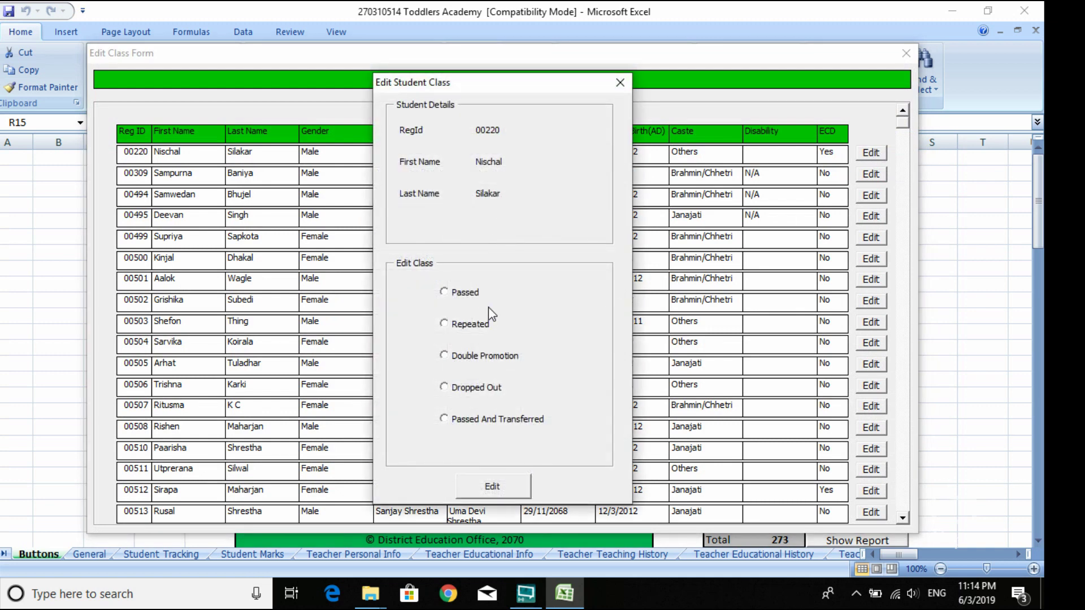
{"action": "left_click", "coordinate": [447, 325]}
{"action": "left_click", "coordinate": [482, 487]}
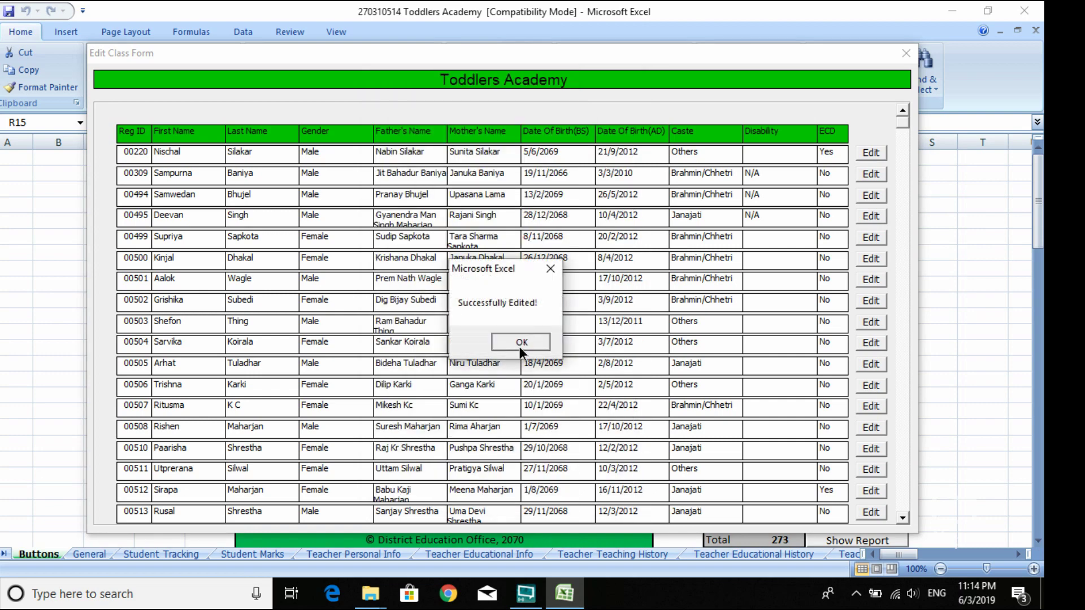
{"action": "left_click", "coordinate": [520, 346]}
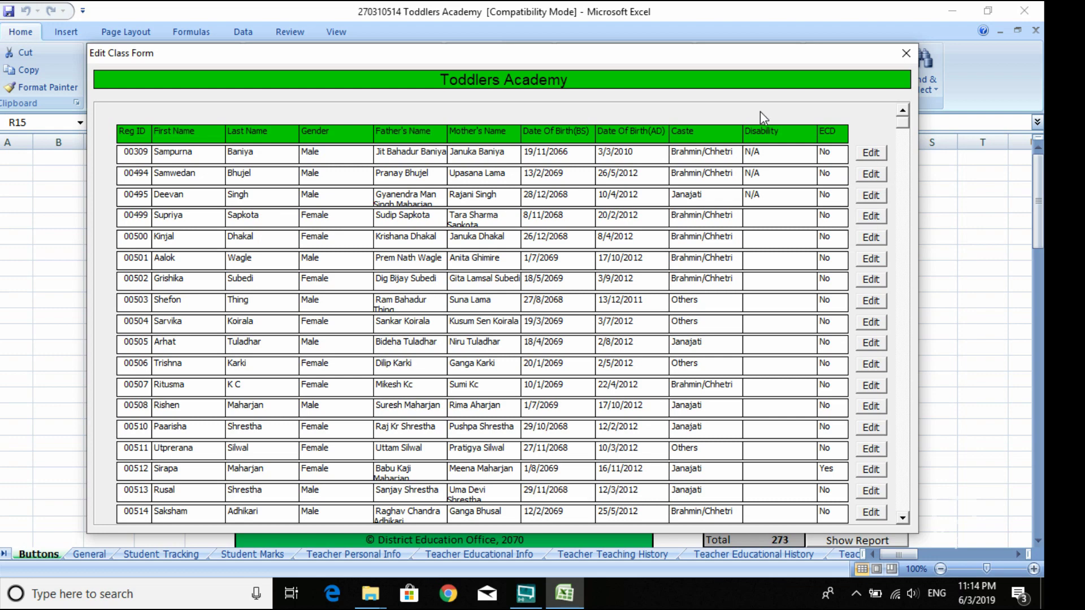
{"action": "left_click", "coordinate": [906, 54]}
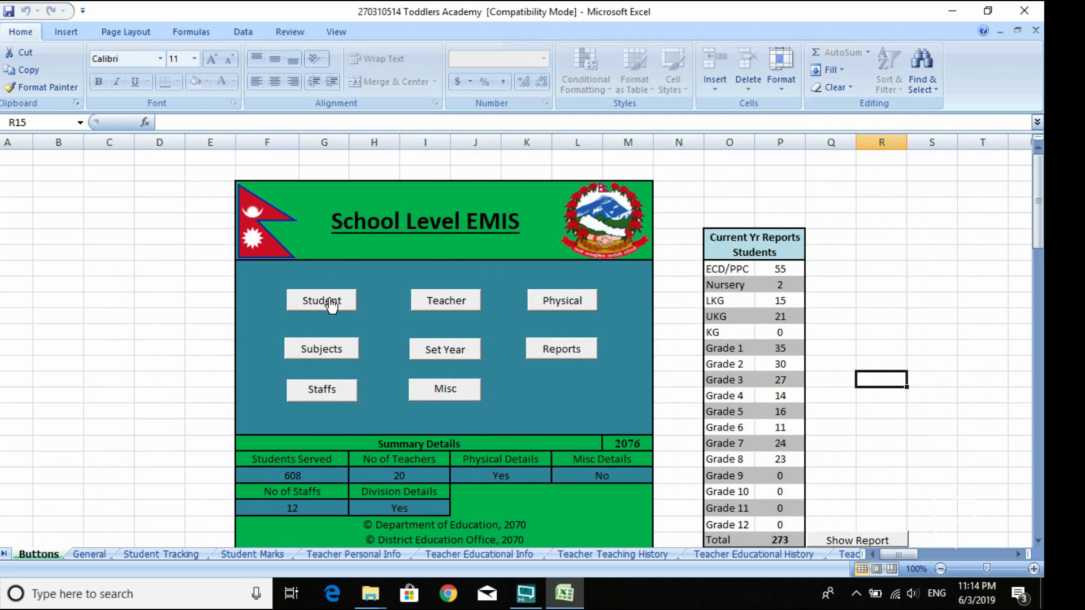
{"action": "left_click", "coordinate": [331, 305]}
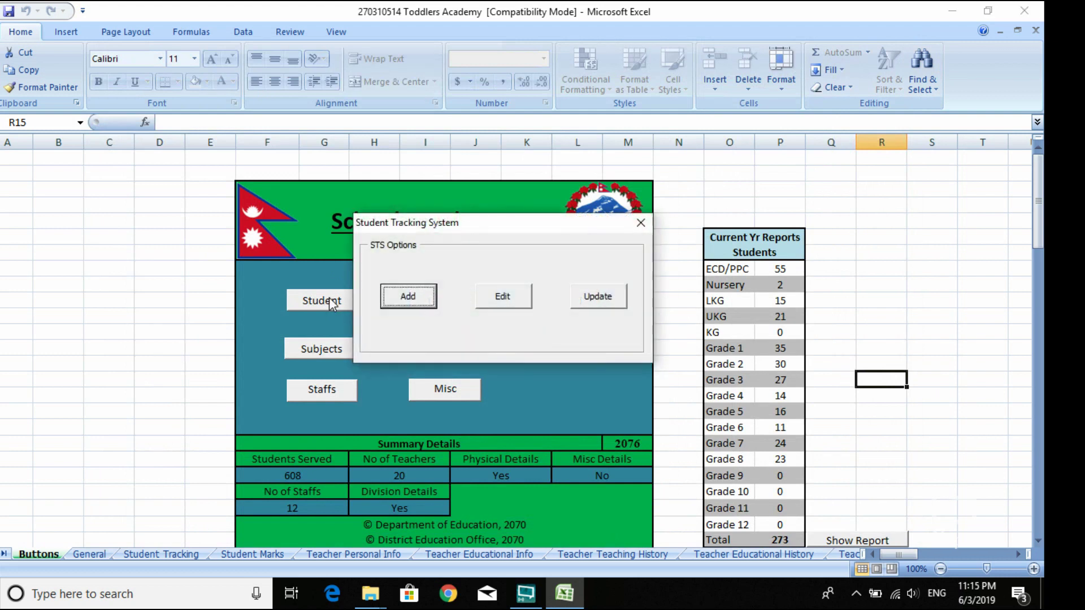
{"action": "left_click", "coordinate": [642, 222]}
Step: Generate the Student Details report for class 1 with year 2076 and return to the main sheet
{"action": "left_click", "coordinate": [561, 349]}
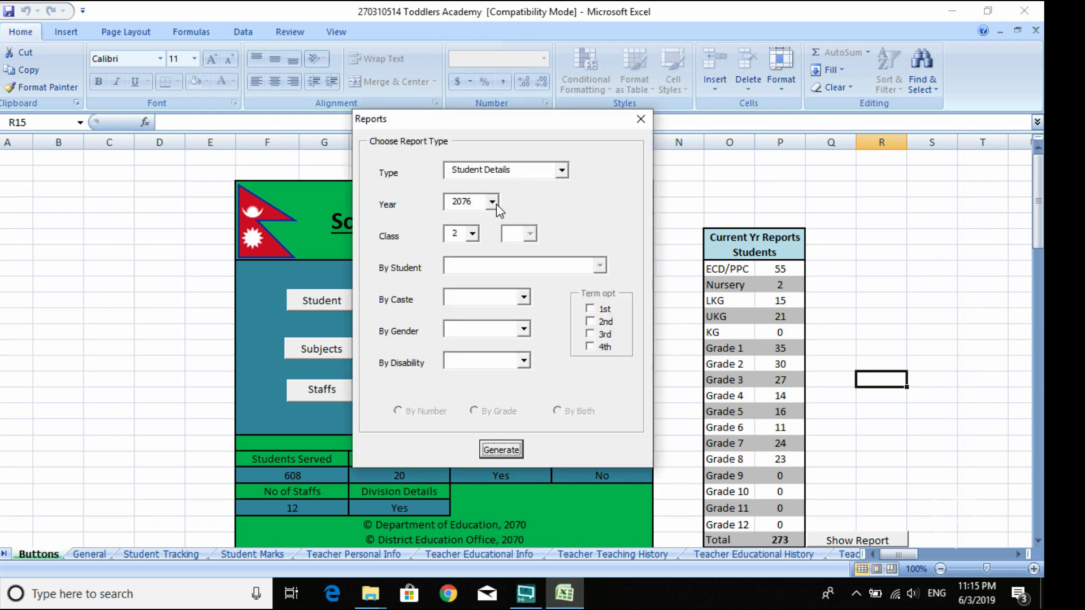
{"action": "left_click", "coordinate": [472, 233]}
{"action": "left_click", "coordinate": [469, 251]}
{"action": "left_click", "coordinate": [502, 448]}
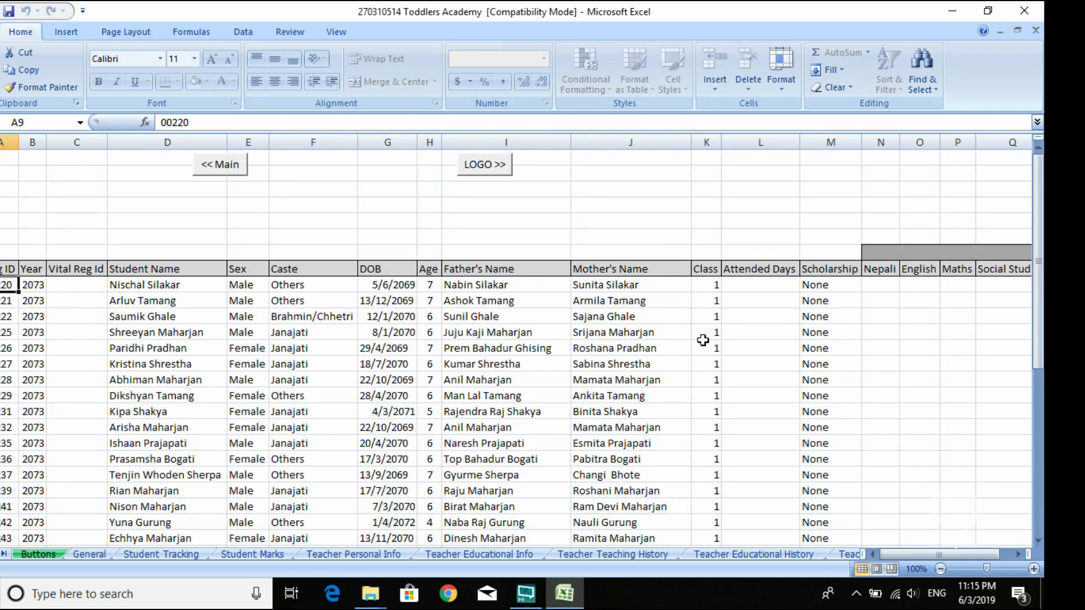
{"action": "left_click", "coordinate": [226, 168]}
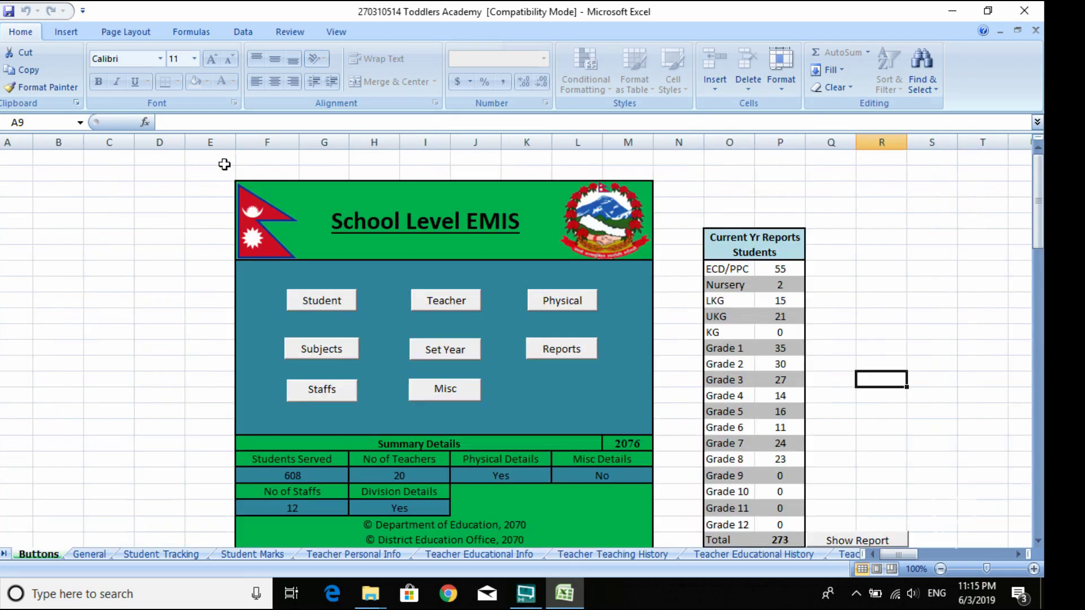
Step: Open the student class details editing form for class 1
{"action": "left_click", "coordinate": [322, 308]}
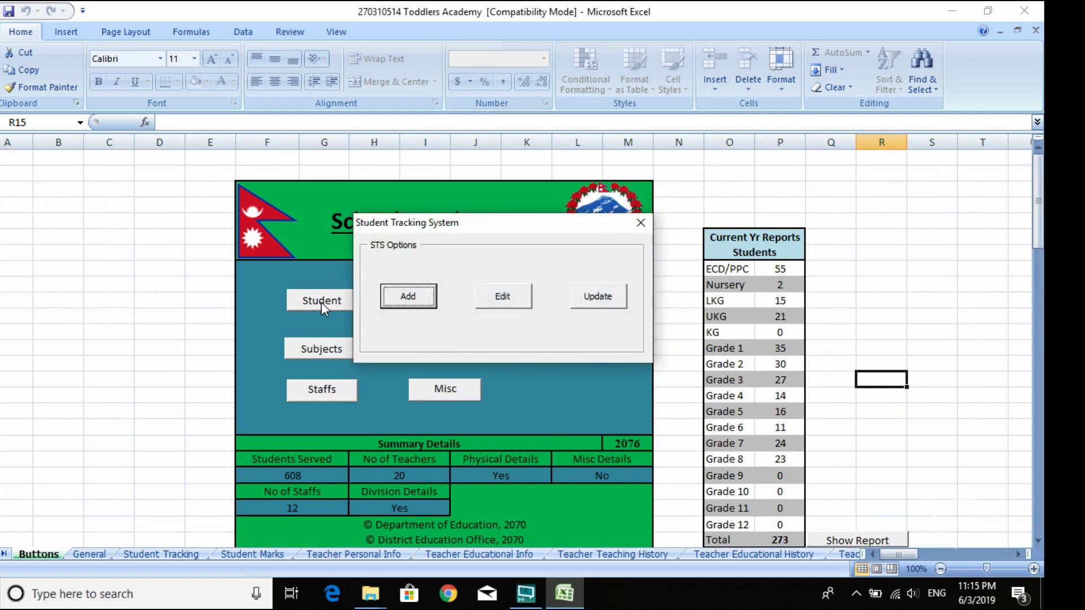
{"action": "left_click", "coordinate": [514, 300]}
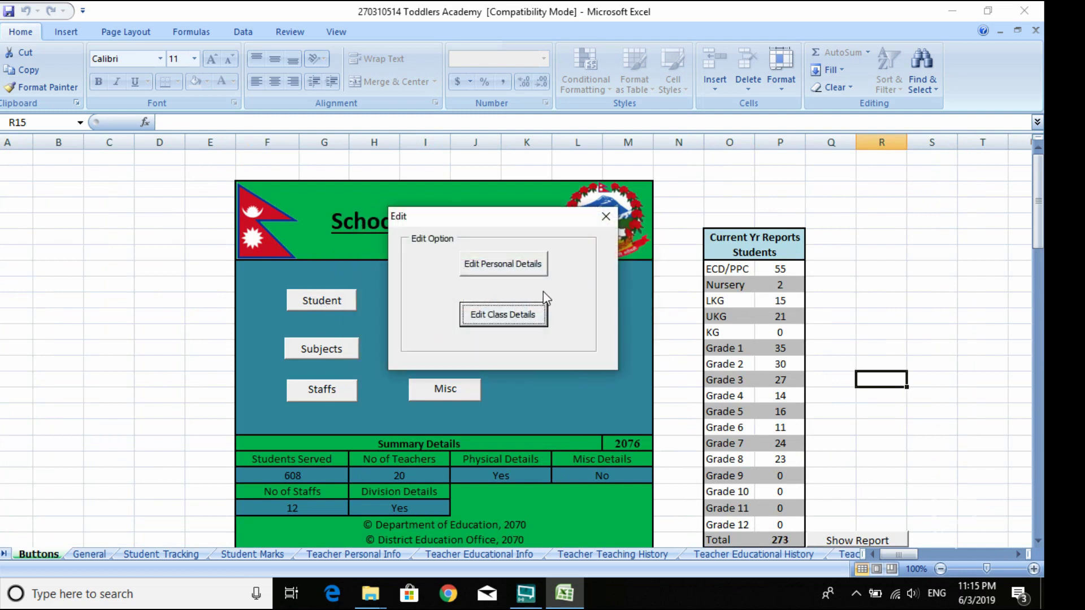
{"action": "left_click", "coordinate": [517, 312]}
{"action": "left_click", "coordinate": [565, 271]}
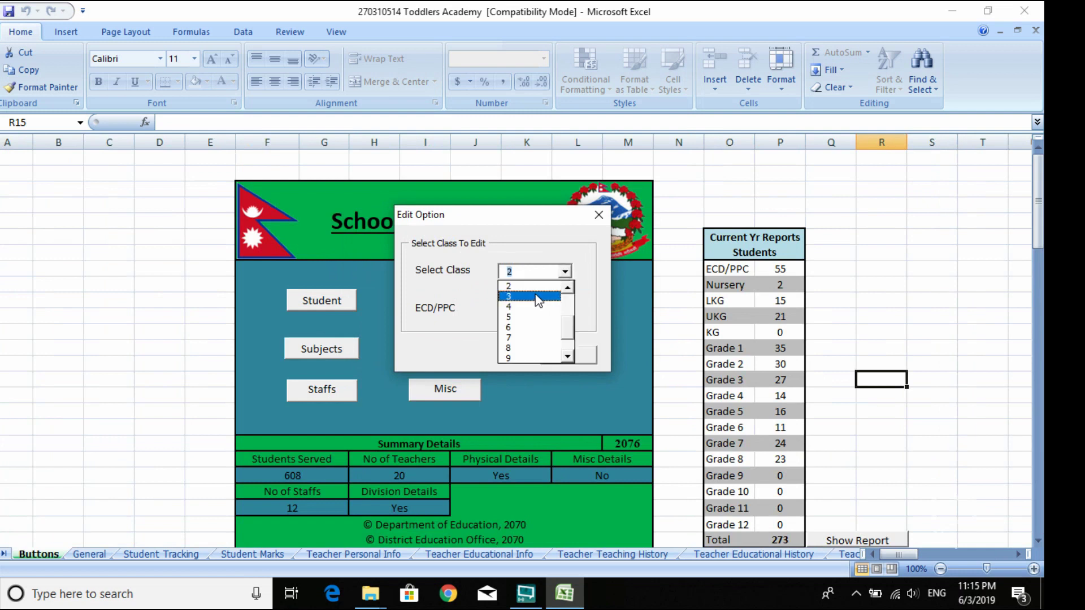
{"action": "left_click", "coordinate": [569, 289]}
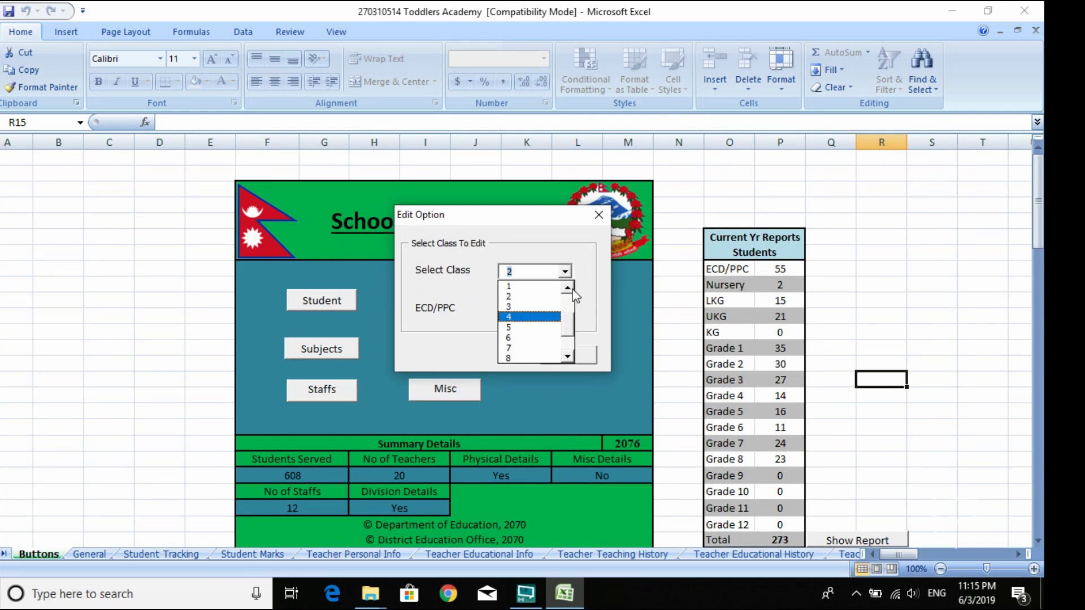
{"action": "left_click", "coordinate": [526, 287]}
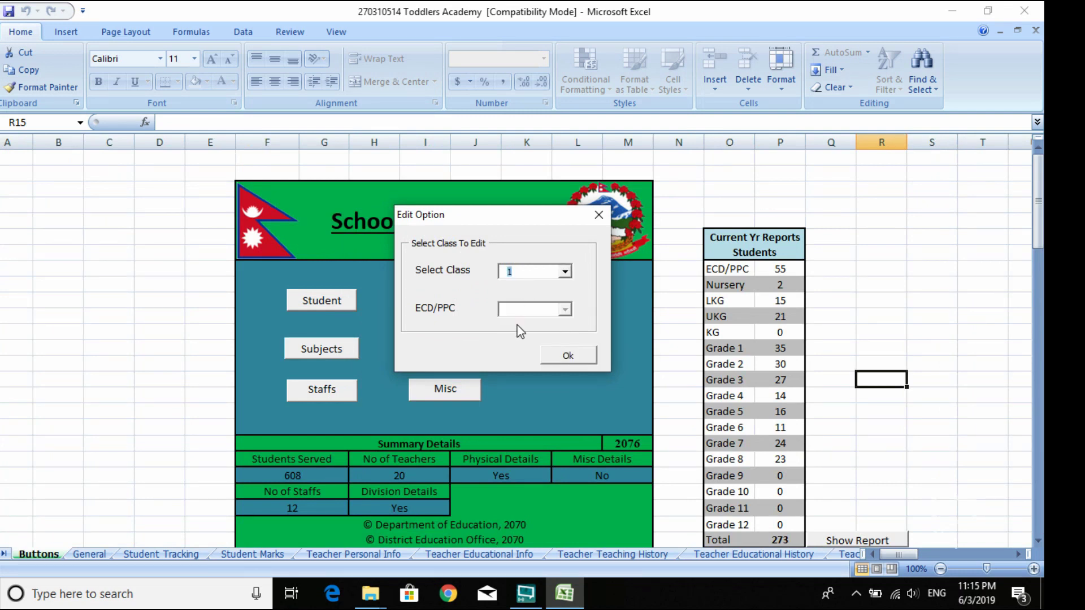
{"action": "left_click", "coordinate": [568, 356]}
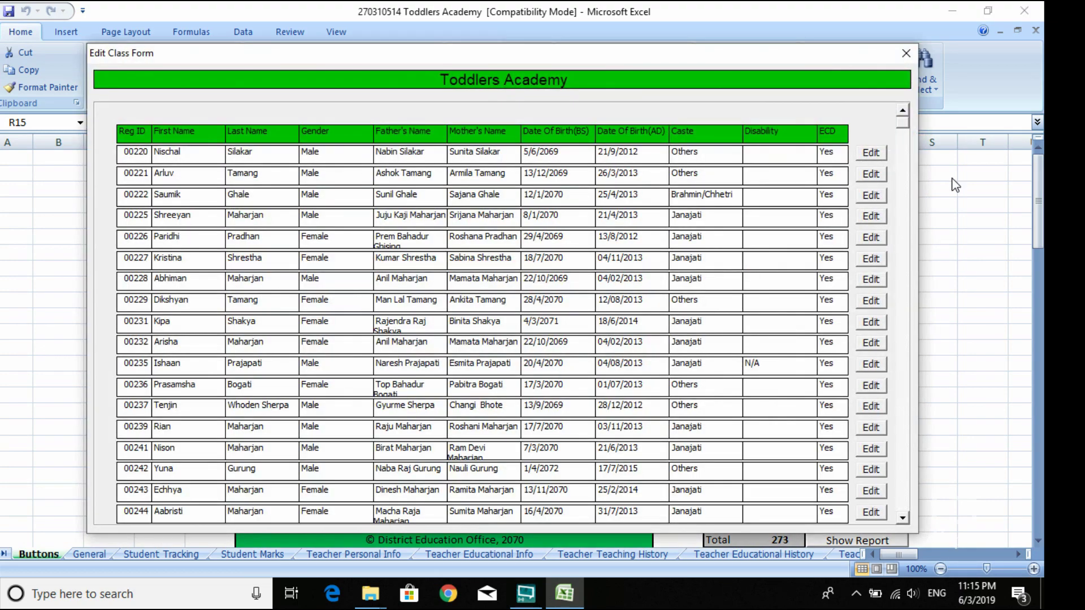
Step: Set the first listed class 1 student's class status to Double Promotion and open the report options
{"action": "left_click", "coordinate": [870, 152]}
{"action": "left_click", "coordinate": [473, 357]}
{"action": "left_click", "coordinate": [503, 483]}
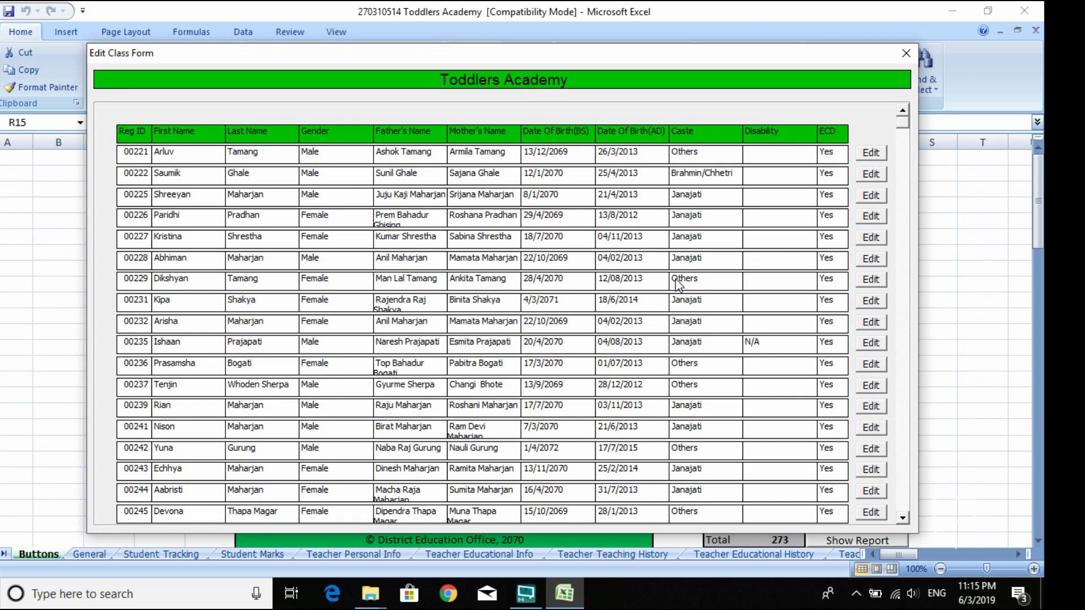
{"action": "left_click", "coordinate": [905, 53]}
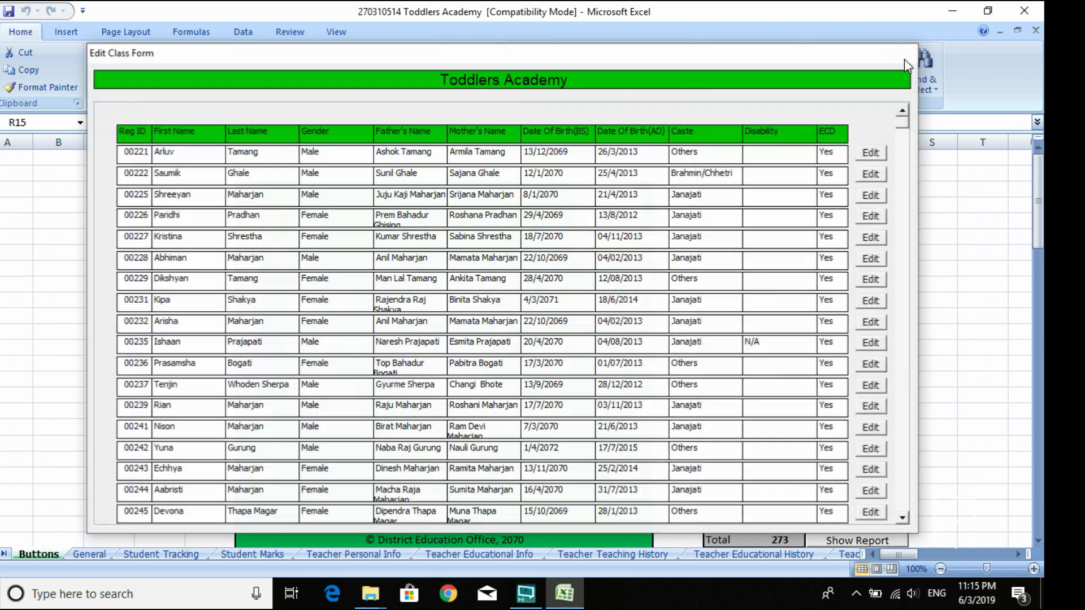
{"action": "left_click", "coordinate": [541, 356]}
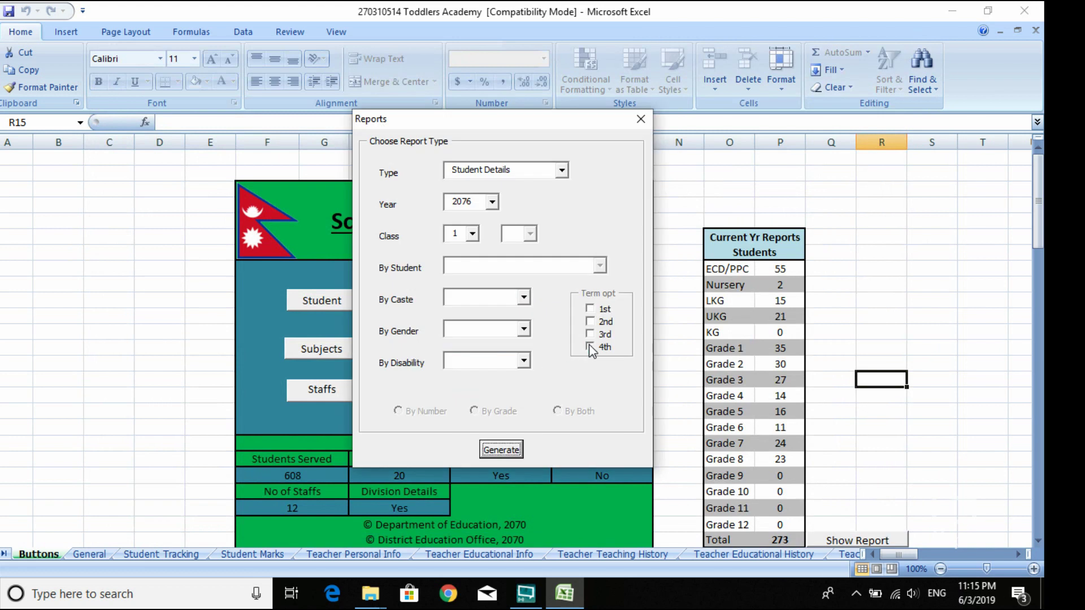
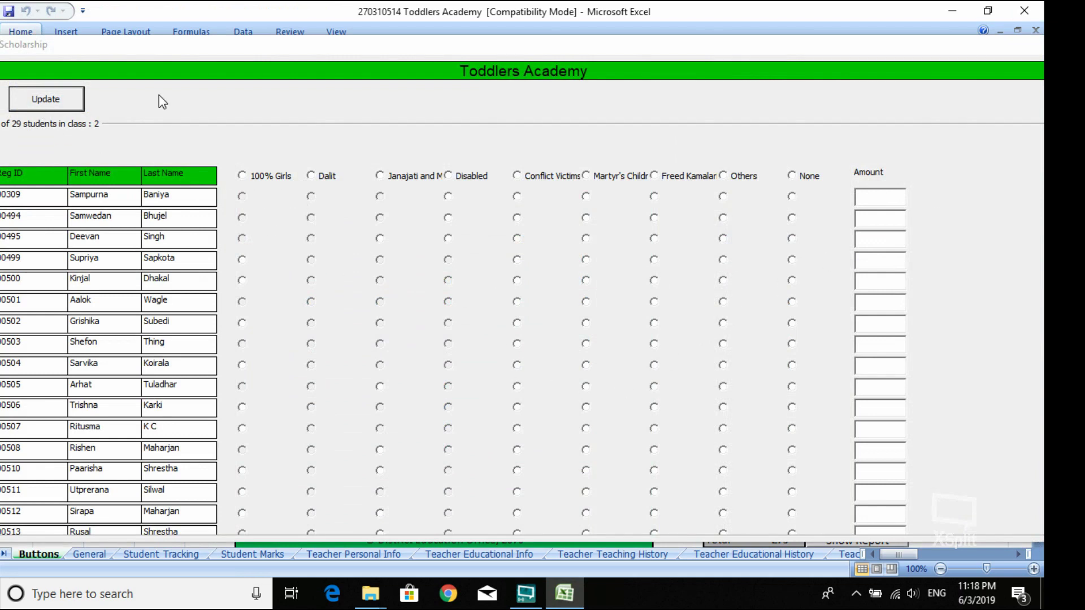
Step: Submit the scholarship update for the class 2 students
{"action": "left_click", "coordinate": [28, 107]}
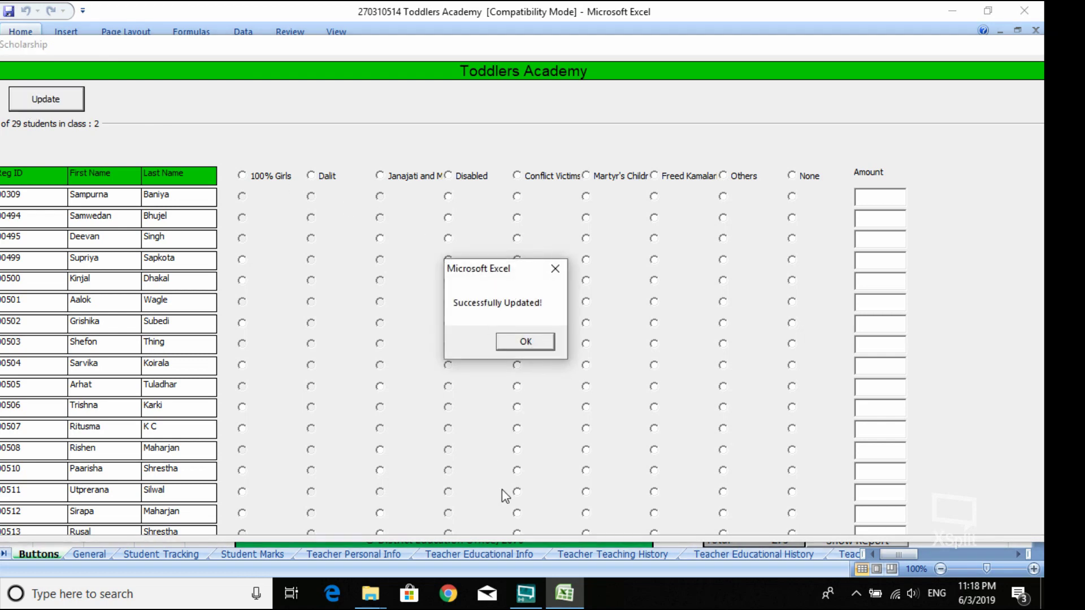
Step: Submit the scholarship update for the remaining class 2 students and close the scholarship form
{"action": "left_click", "coordinate": [536, 342]}
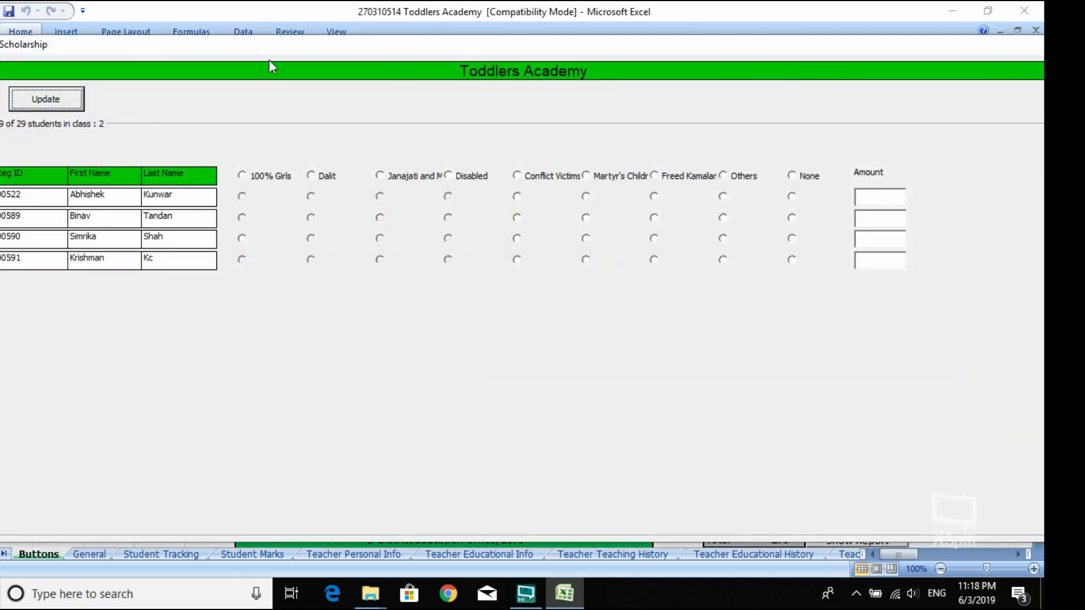
{"action": "left_click", "coordinate": [50, 102]}
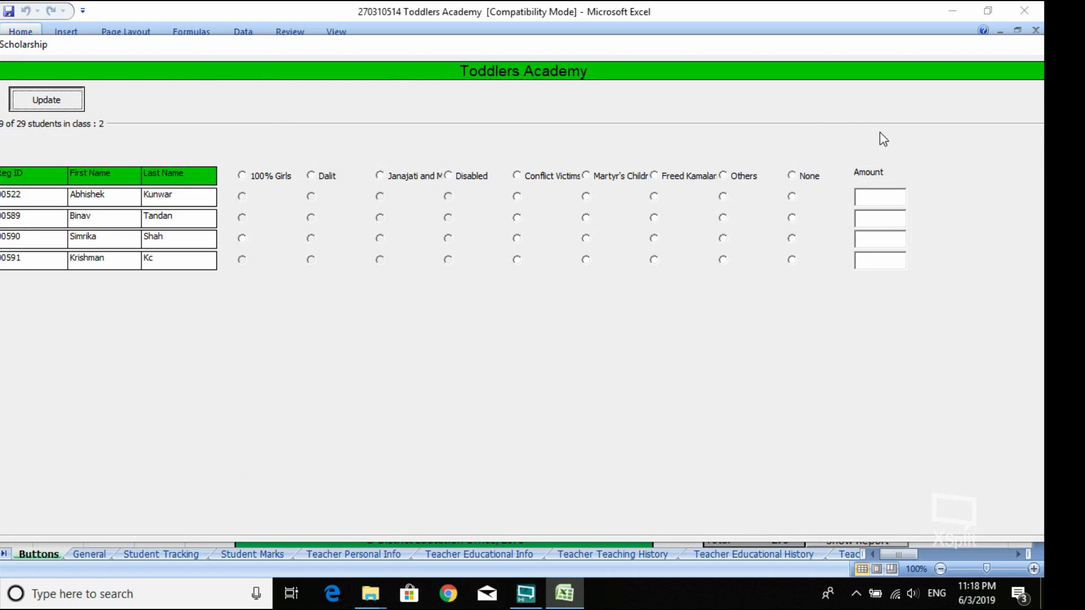
{"action": "left_click", "coordinate": [541, 344]}
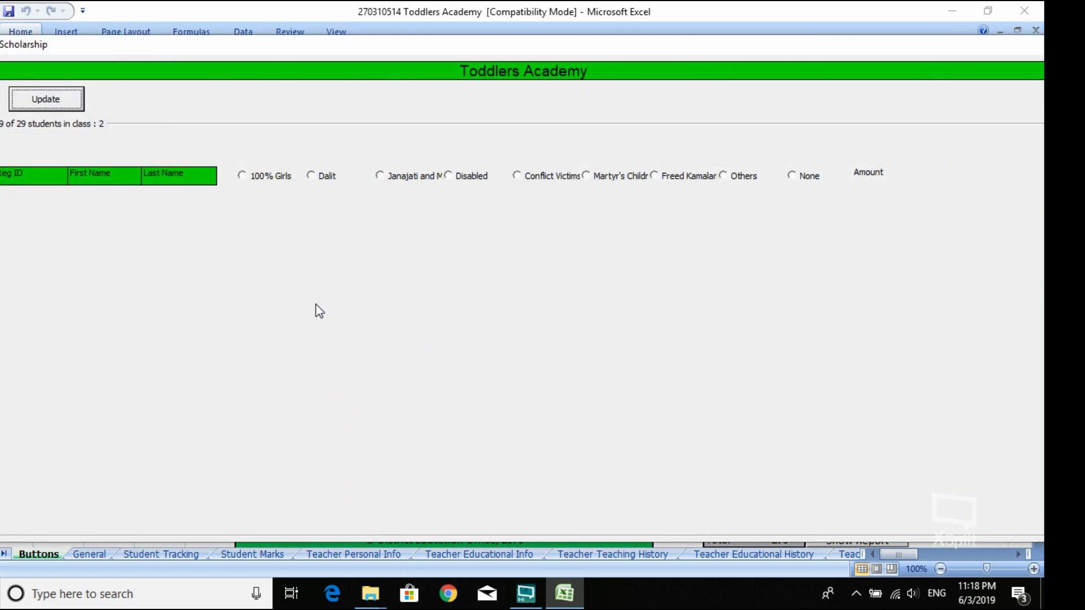
{"action": "left_click_drag", "start_coordinate": [951, 50], "coordinate": [832, 39]}
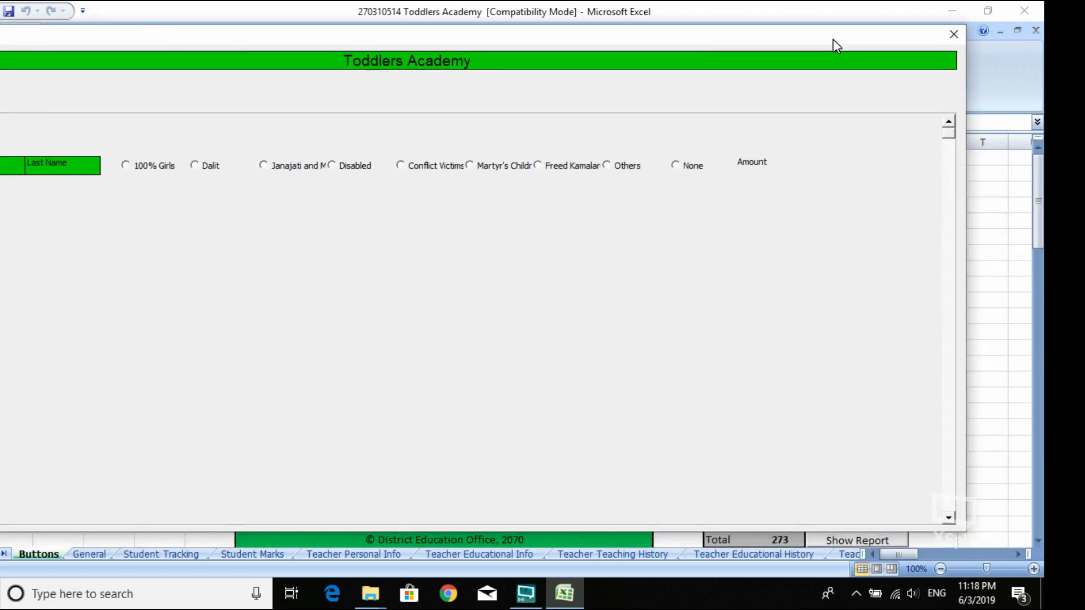
{"action": "left_click", "coordinate": [953, 35]}
Step: Open the class status update form for class 2 students with year 2076
{"action": "left_click", "coordinate": [320, 304]}
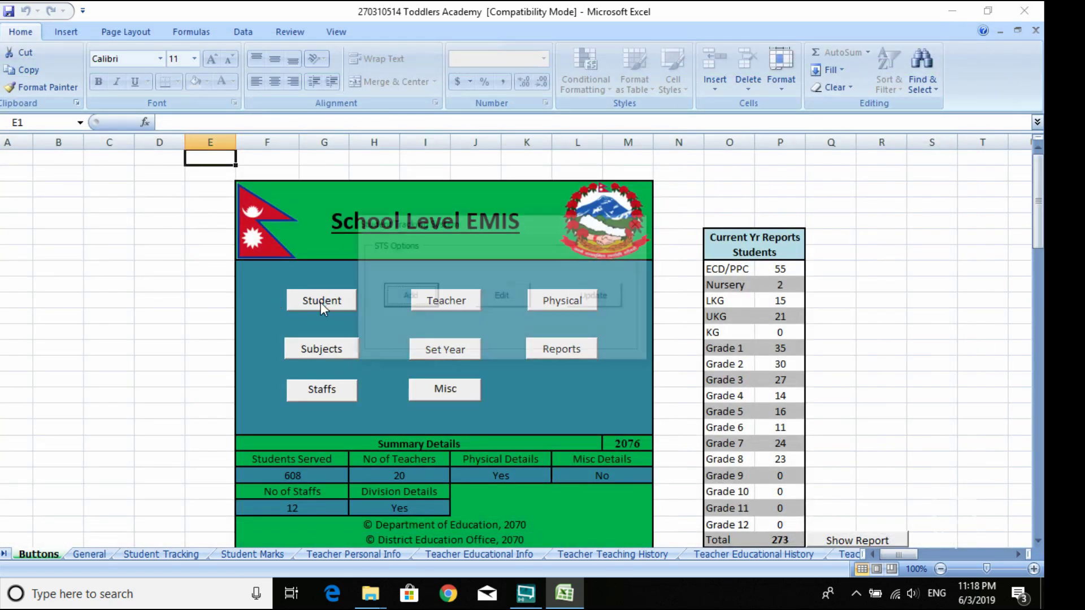
{"action": "left_click", "coordinate": [597, 295]}
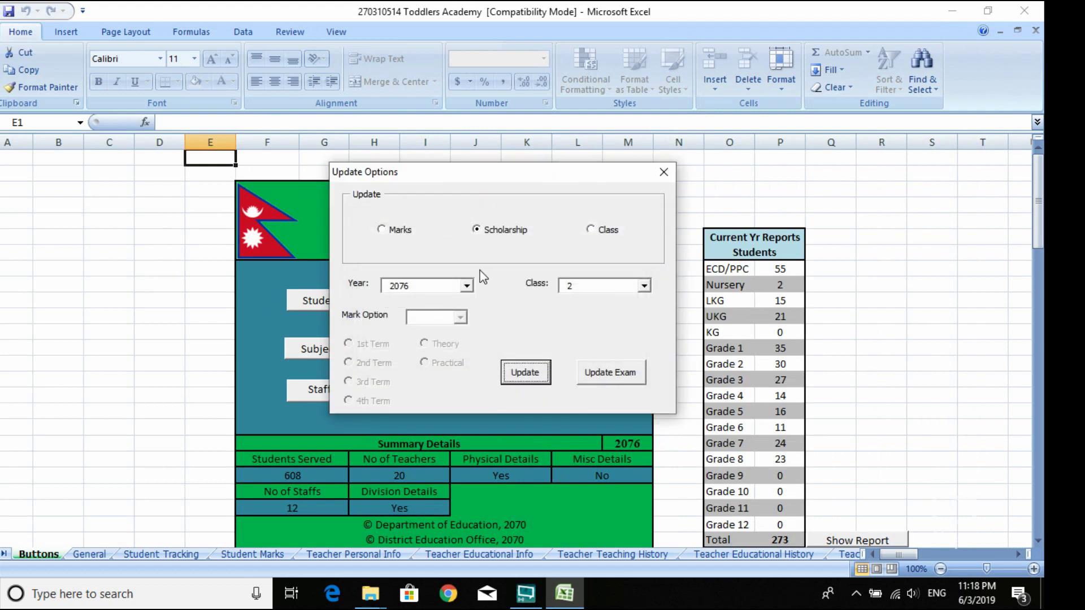
{"action": "left_click", "coordinate": [593, 232]}
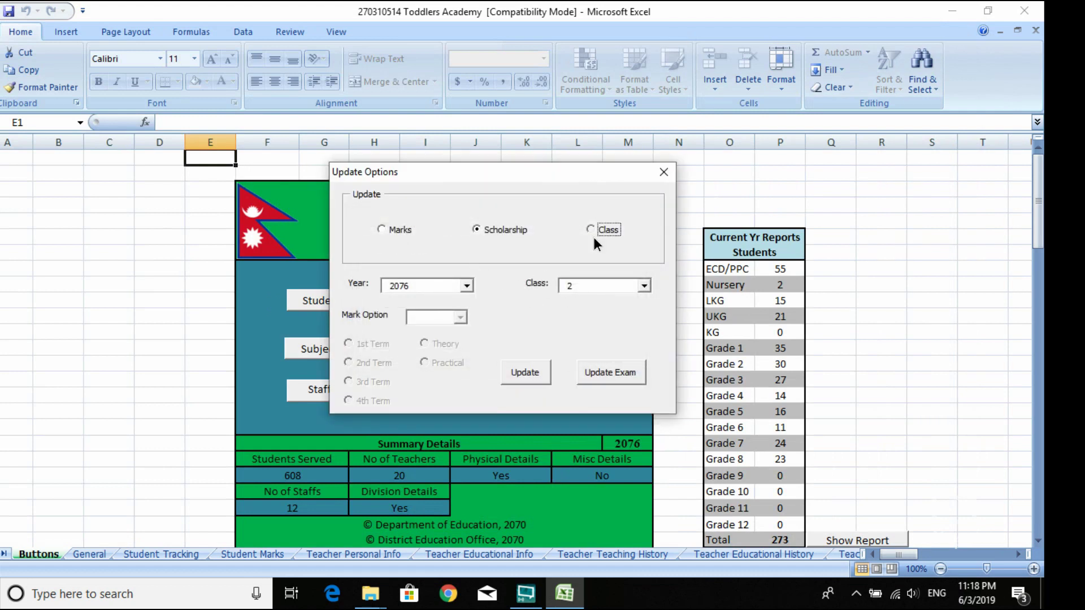
{"action": "left_click", "coordinate": [593, 374]}
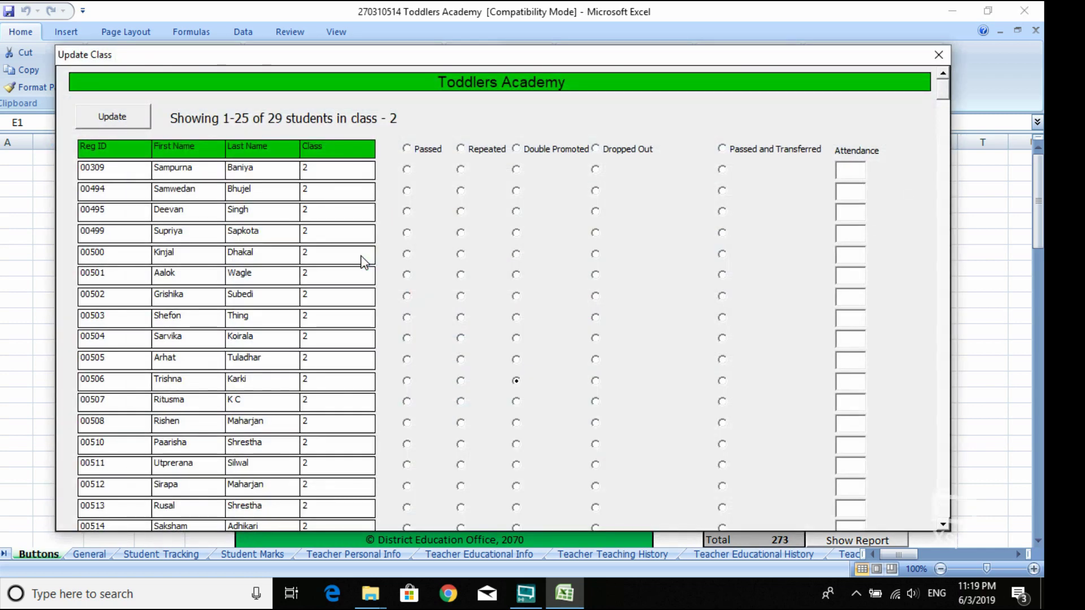
Step: Choose Passed for the class 2 students, enter attendance 0 for the first one, and close the form without submitting
{"action": "left_click", "coordinate": [408, 148]}
{"action": "left_click", "coordinate": [407, 170]}
{"action": "left_click", "coordinate": [856, 174]}
{"action": "type", "text": "0"}
{"action": "left_click", "coordinate": [938, 55]}
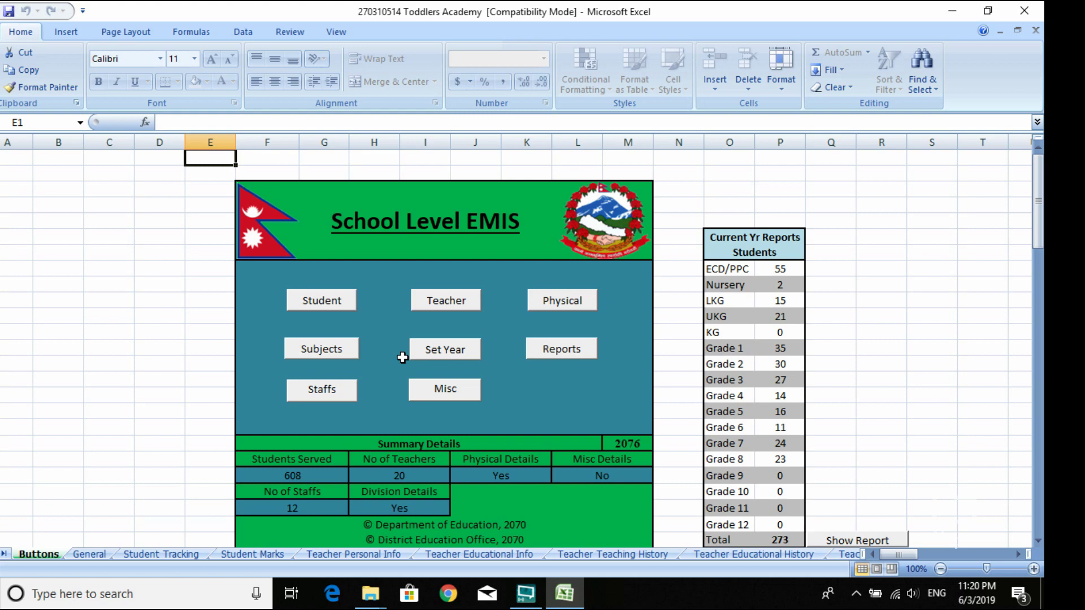
Step: Open the student class details editing form for class ECD/PPC, type 1
{"action": "left_click", "coordinate": [324, 300]}
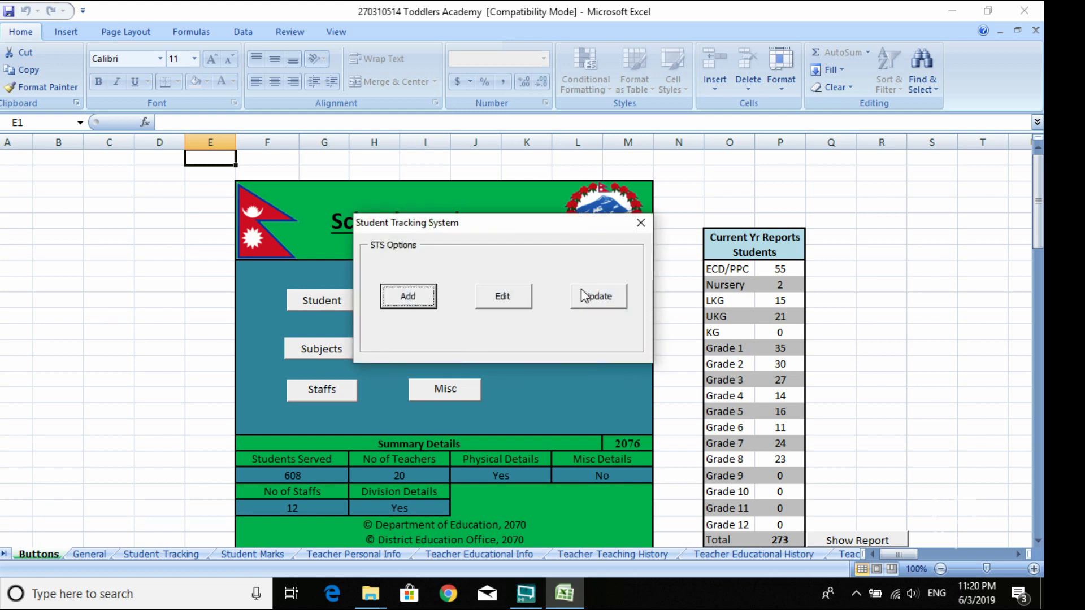
{"action": "left_click", "coordinate": [497, 300]}
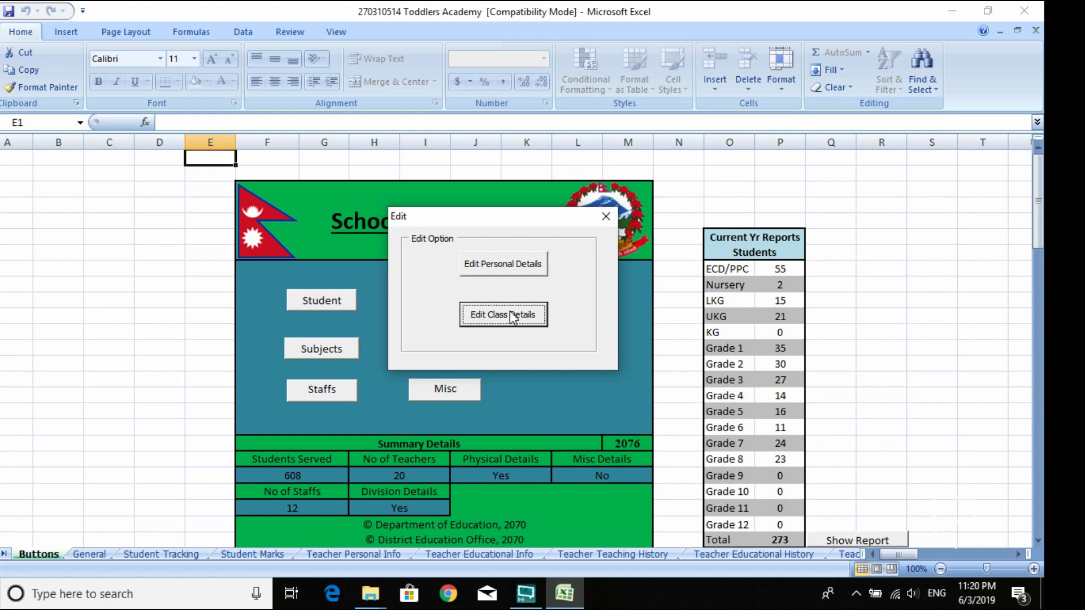
{"action": "left_click", "coordinate": [513, 316]}
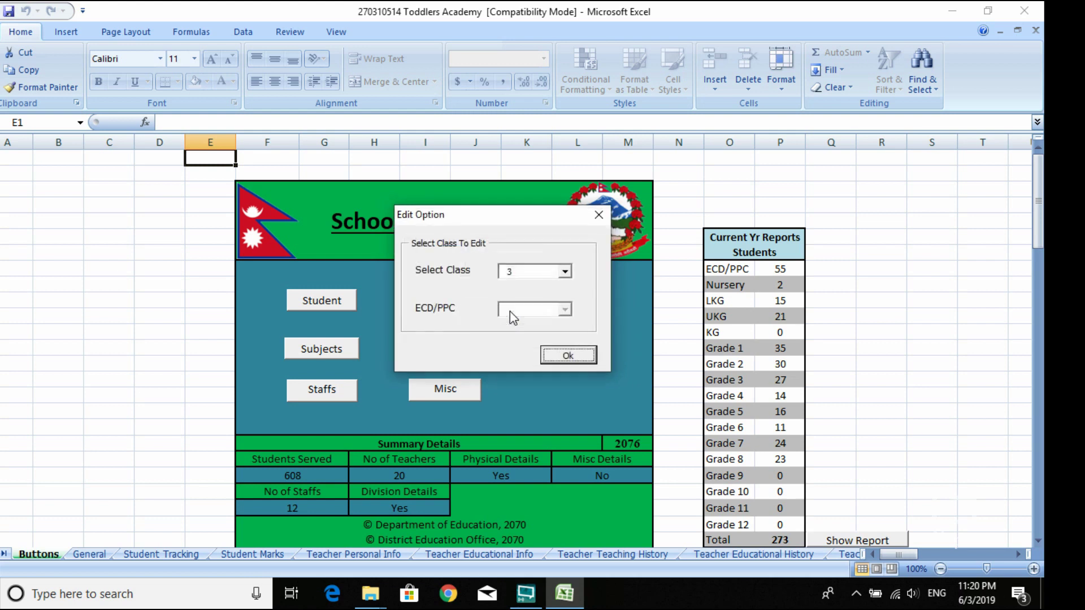
{"action": "left_click", "coordinate": [568, 276]}
{"action": "left_click", "coordinate": [567, 289]}
{"action": "left_click", "coordinate": [568, 289]}
{"action": "left_click", "coordinate": [568, 290]}
{"action": "left_click", "coordinate": [568, 290]}
{"action": "left_click", "coordinate": [568, 289]}
{"action": "left_click", "coordinate": [568, 290]}
{"action": "left_click", "coordinate": [568, 289]}
{"action": "left_click", "coordinate": [568, 290]}
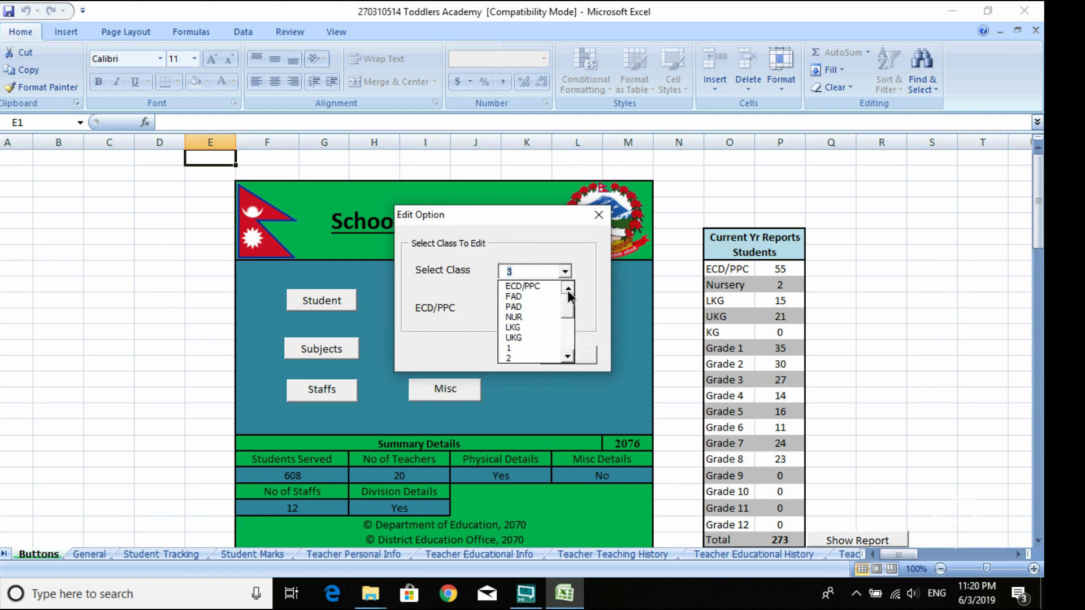
{"action": "left_click", "coordinate": [548, 293]}
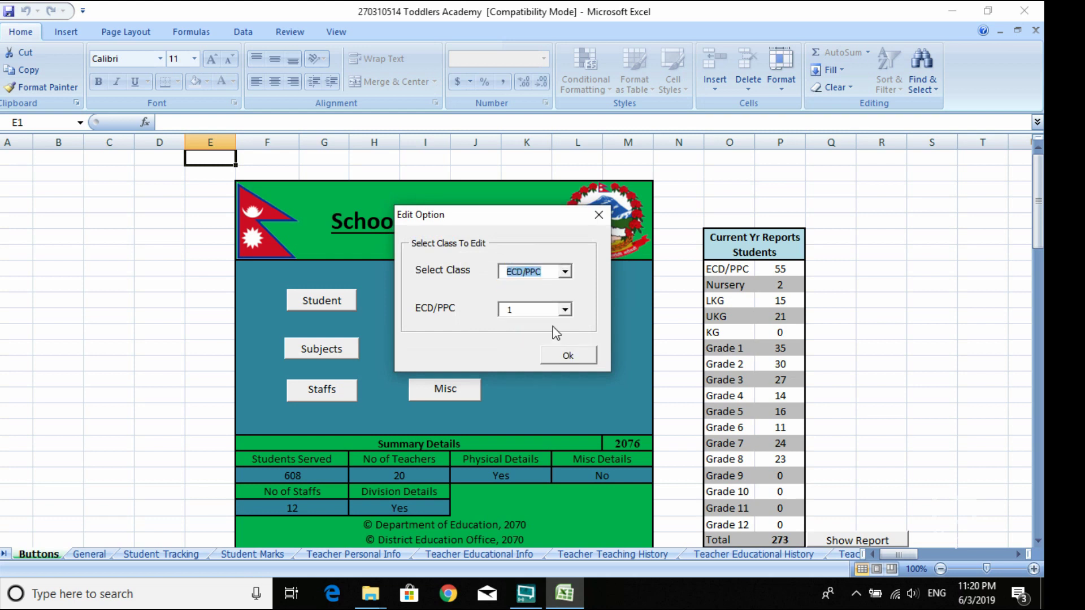
{"action": "left_click", "coordinate": [566, 354]}
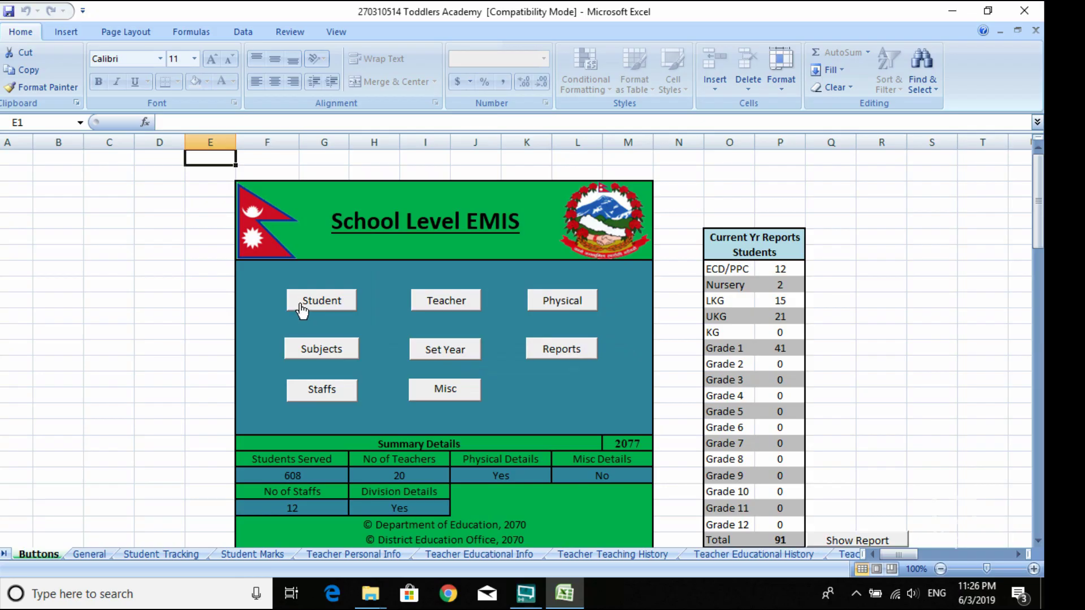
Step: Open the student class details editing form for class 1 in year 2077
{"action": "left_click", "coordinate": [302, 305]}
{"action": "left_click", "coordinate": [496, 302]}
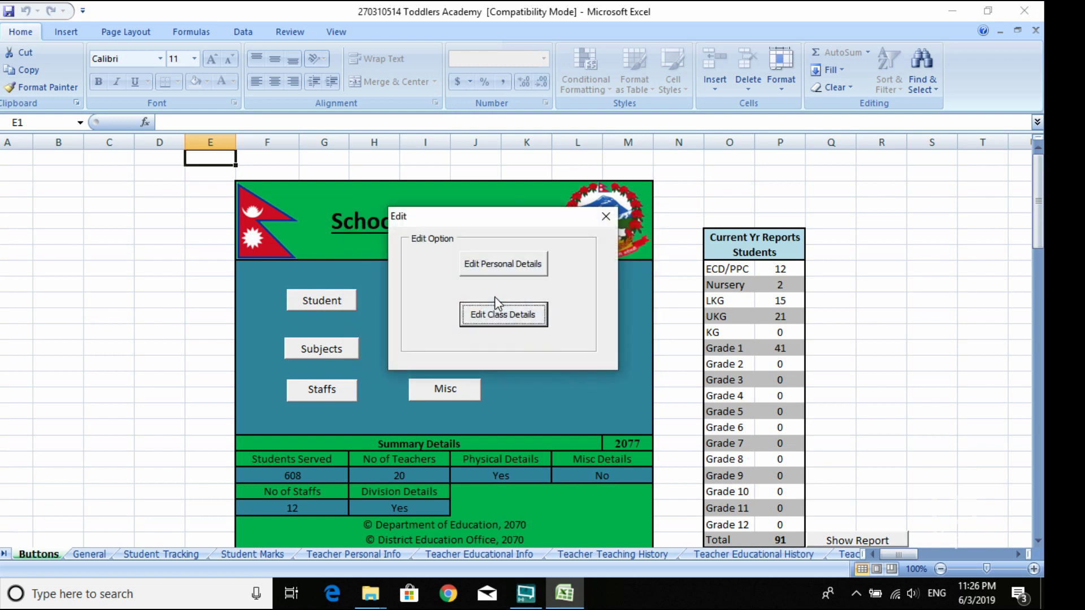
{"action": "left_click", "coordinate": [506, 324]}
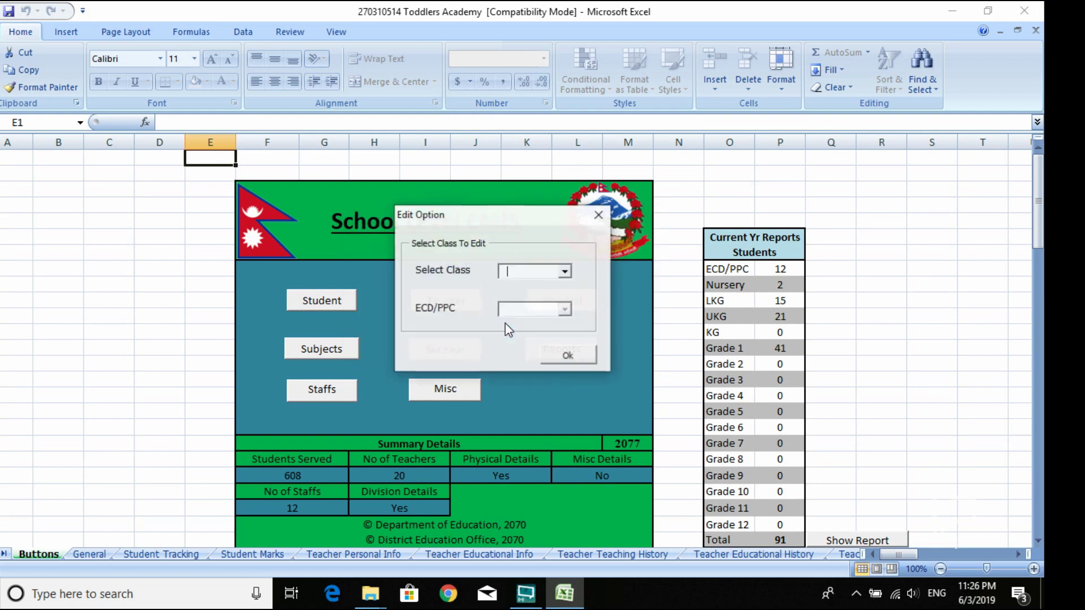
{"action": "left_click", "coordinate": [565, 272]}
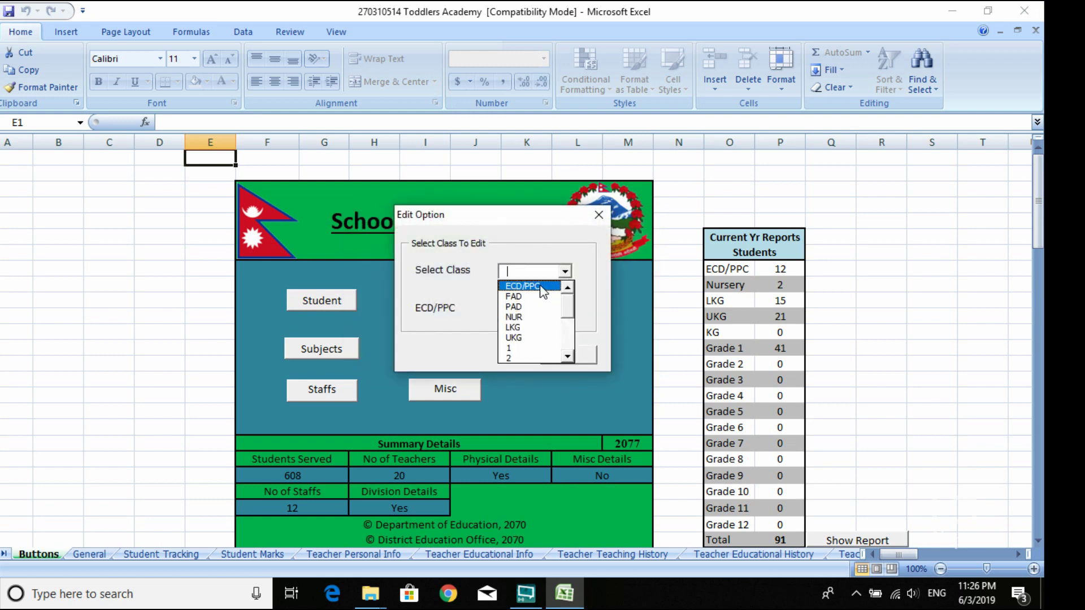
{"action": "left_click", "coordinate": [539, 350]}
{"action": "left_click", "coordinate": [558, 354]}
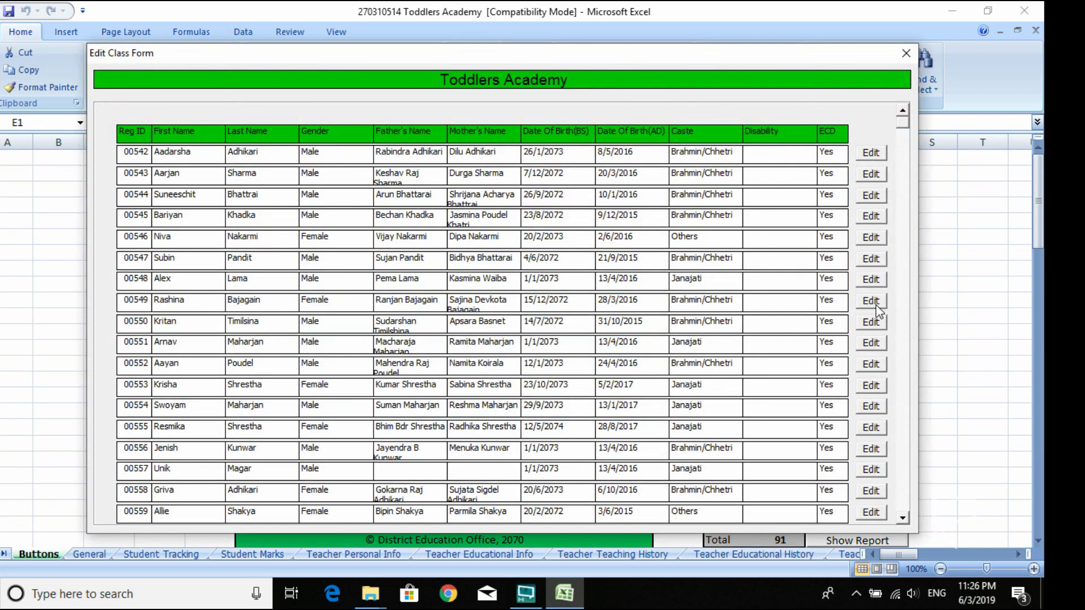
Step: Try to set the 26th listed class 1 student's class status to Double Promotion and close the student's dialog
{"action": "left_click", "coordinate": [902, 517]}
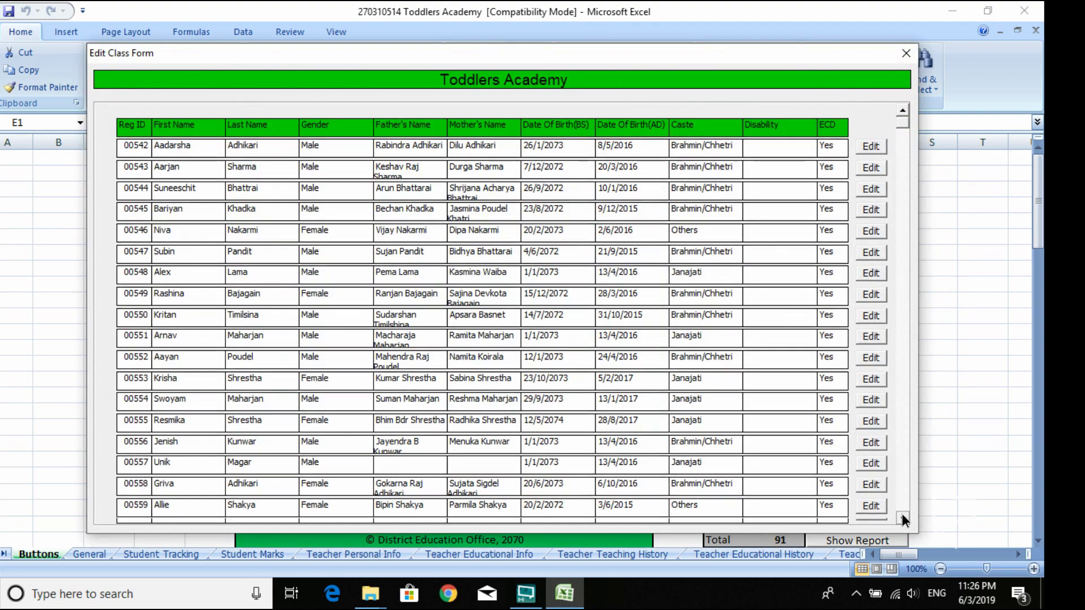
{"action": "left_click", "coordinate": [902, 517]}
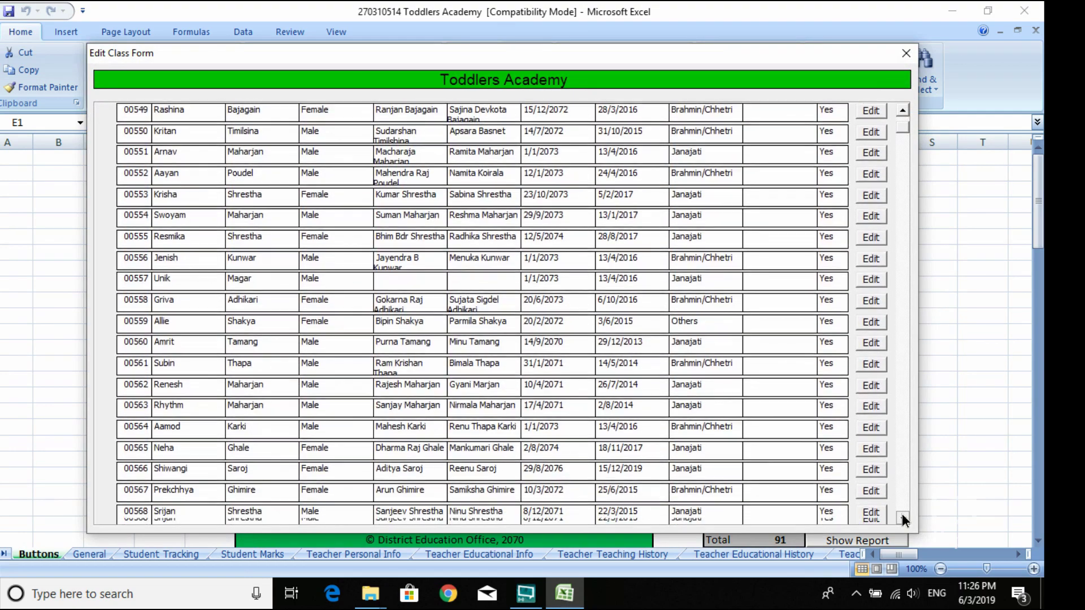
{"action": "left_click", "coordinate": [902, 517]}
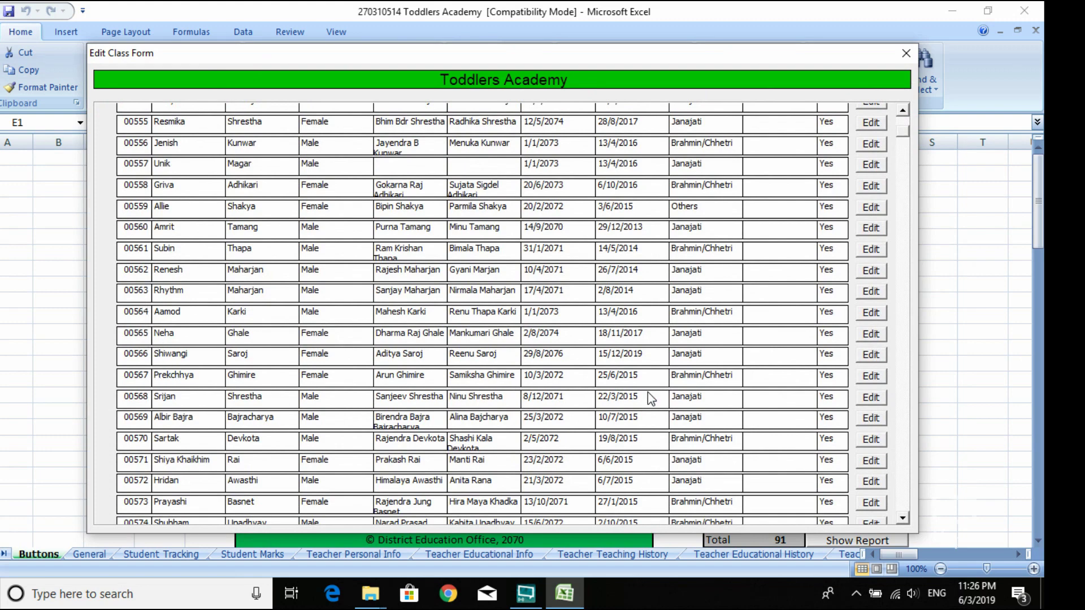
{"action": "left_click", "coordinate": [871, 376]}
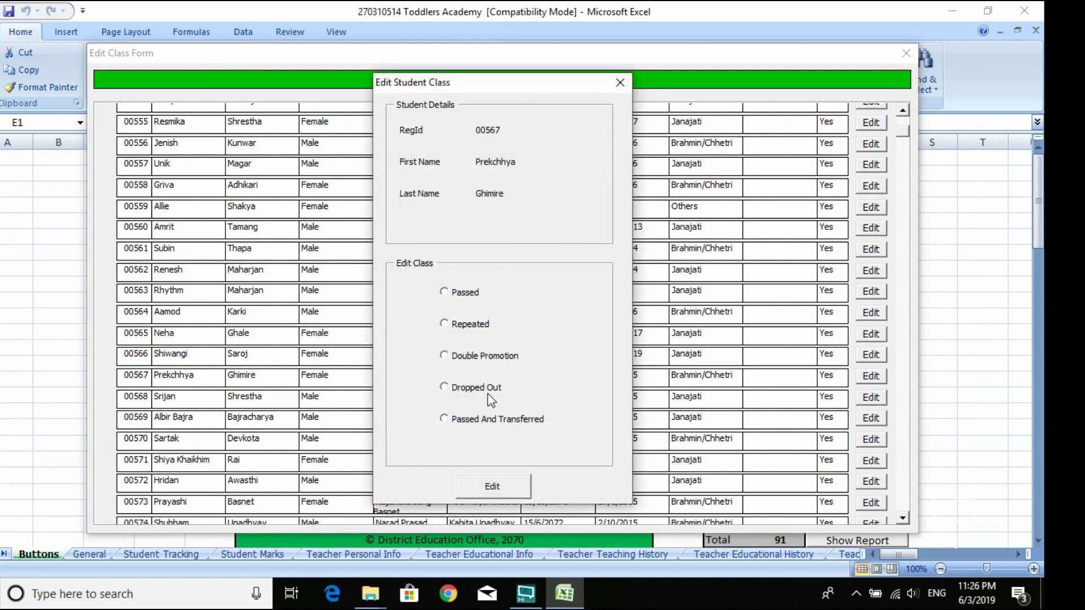
{"action": "left_click", "coordinate": [450, 359]}
{"action": "left_click", "coordinate": [488, 492]}
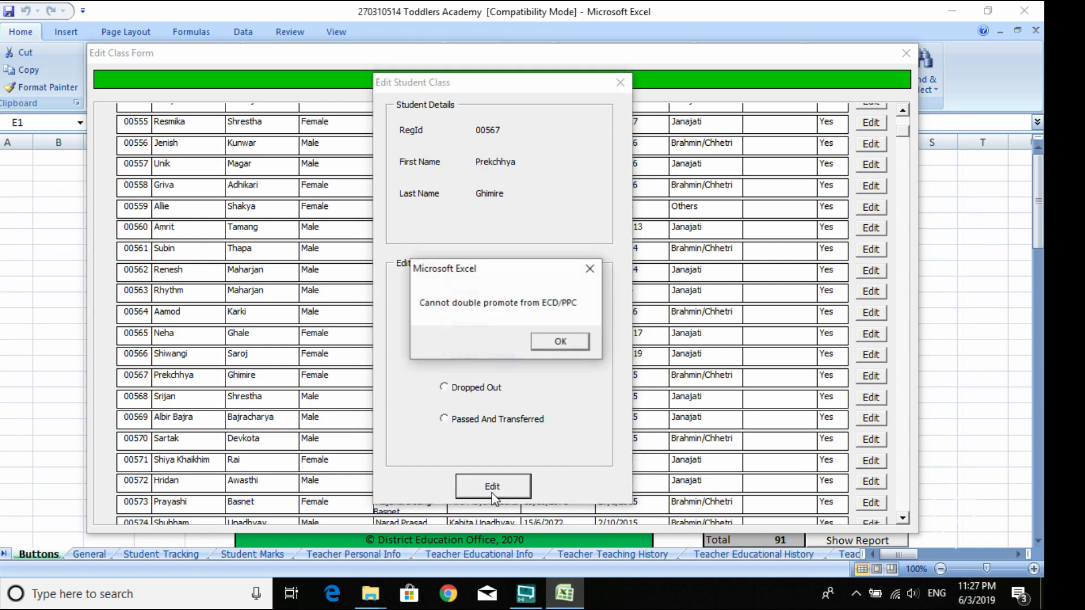
{"action": "left_click", "coordinate": [562, 343]}
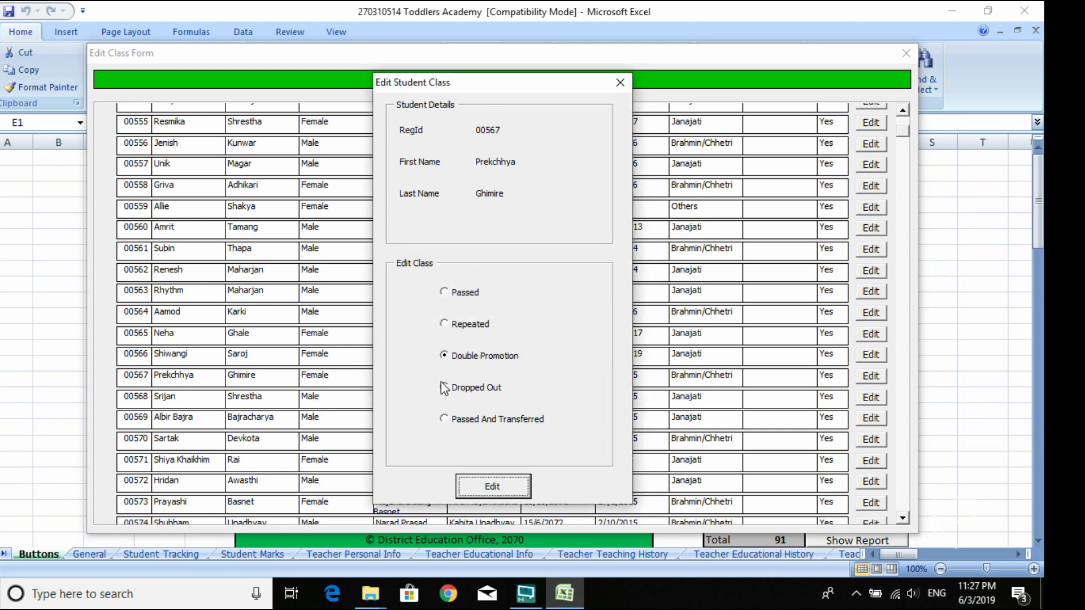
{"action": "left_click", "coordinate": [620, 83]}
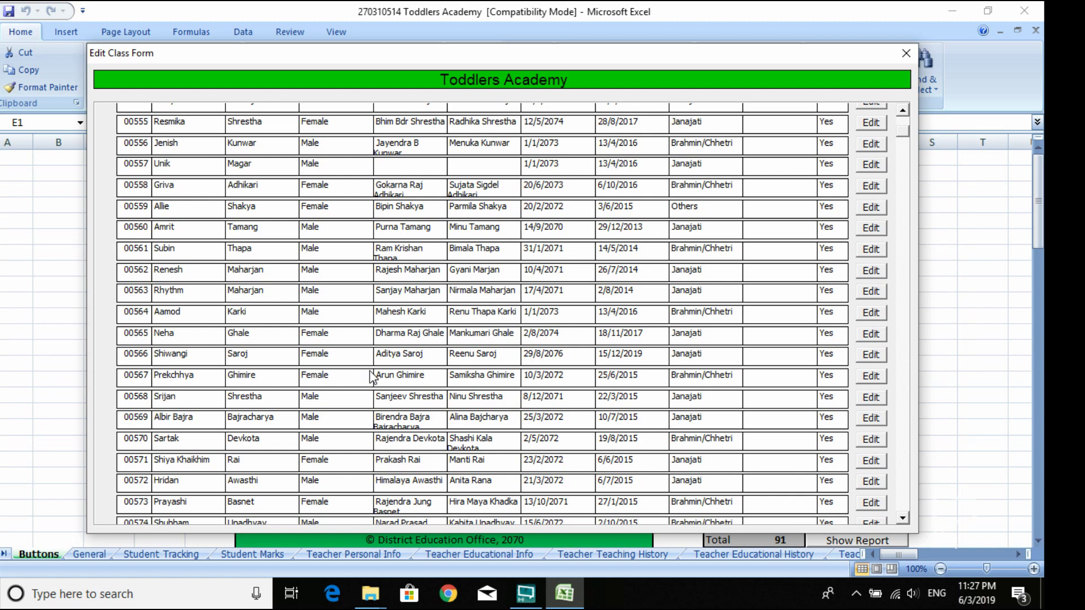
Step: Set the 26th listed class 1 student's class status to Dropped Out and close the class editing form
{"action": "left_click", "coordinate": [870, 375]}
{"action": "left_click", "coordinate": [493, 396]}
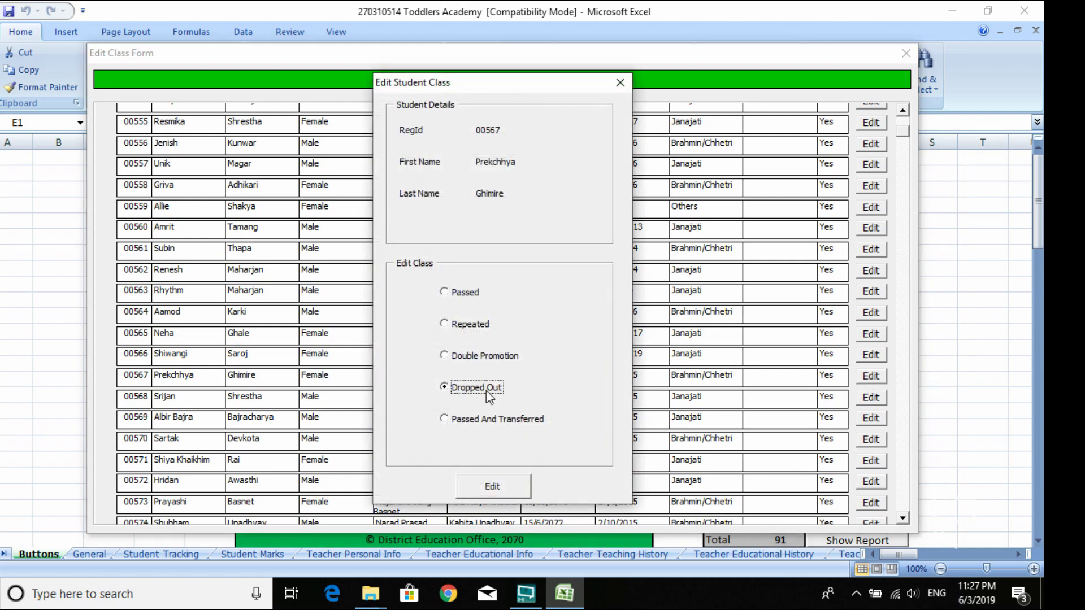
{"action": "left_click", "coordinate": [508, 484]}
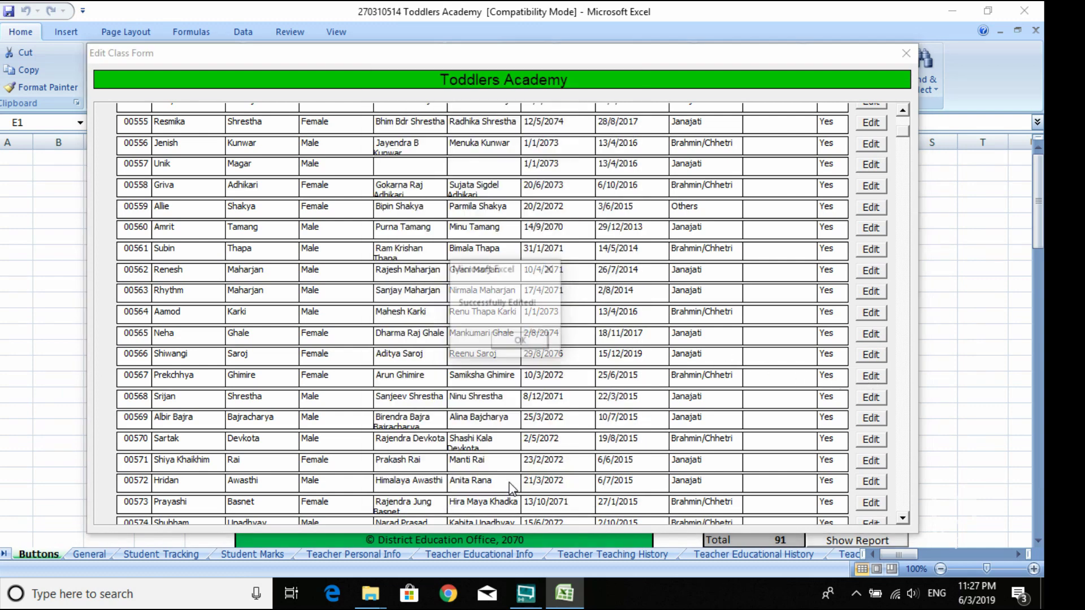
{"action": "left_click", "coordinate": [530, 340]}
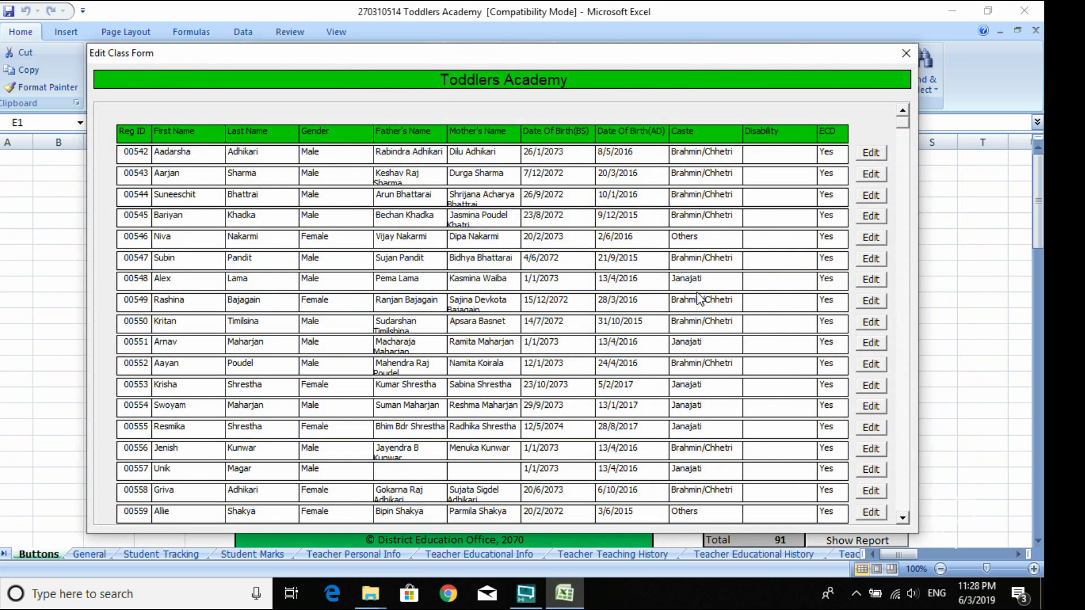
{"action": "left_click", "coordinate": [902, 55]}
Step: Start a new student record with class 2 selected and close the form without adding it
{"action": "left_click", "coordinate": [323, 306]}
{"action": "left_click", "coordinate": [389, 305]}
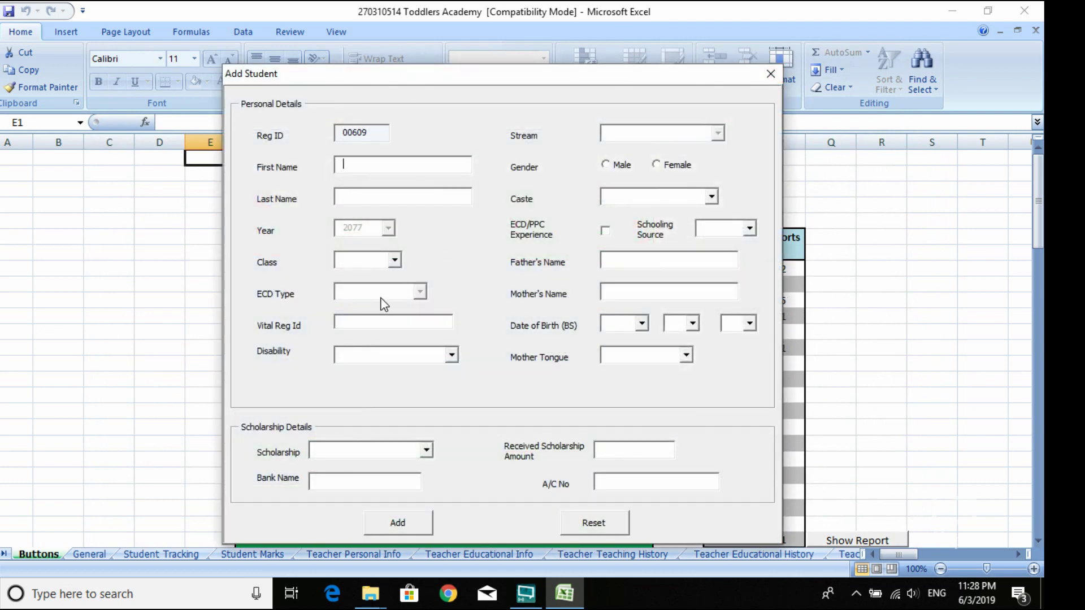
{"action": "left_click", "coordinate": [394, 261]}
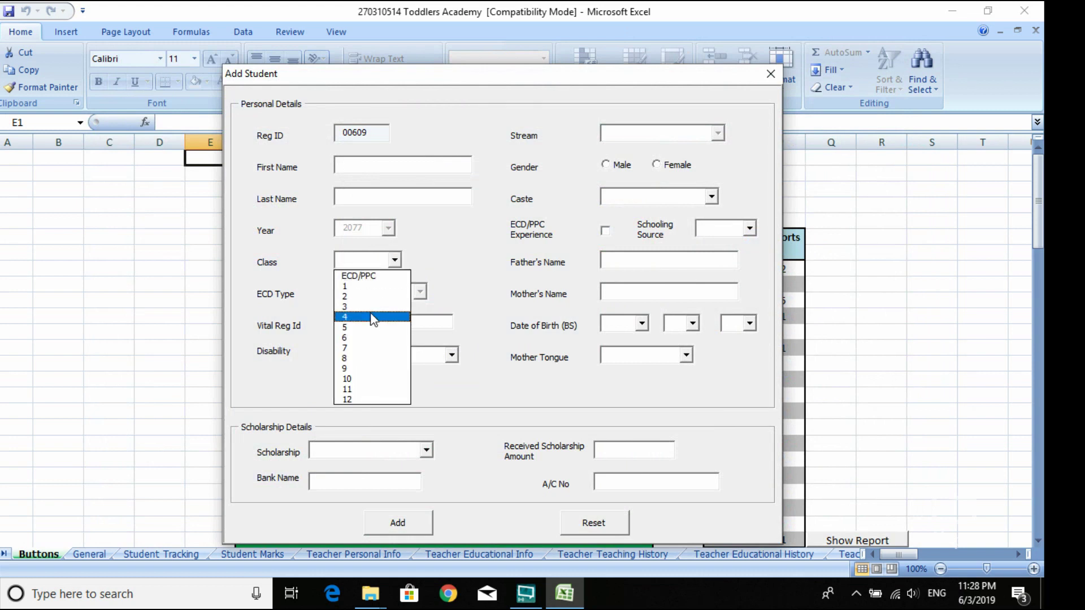
{"action": "left_click", "coordinate": [373, 298]}
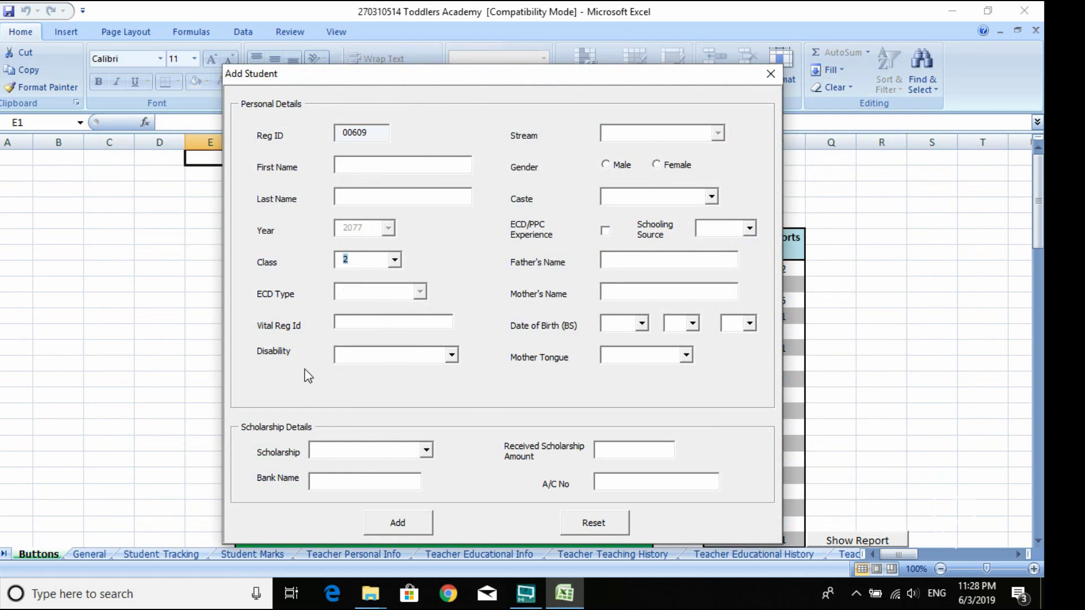
{"action": "left_click", "coordinate": [770, 74]}
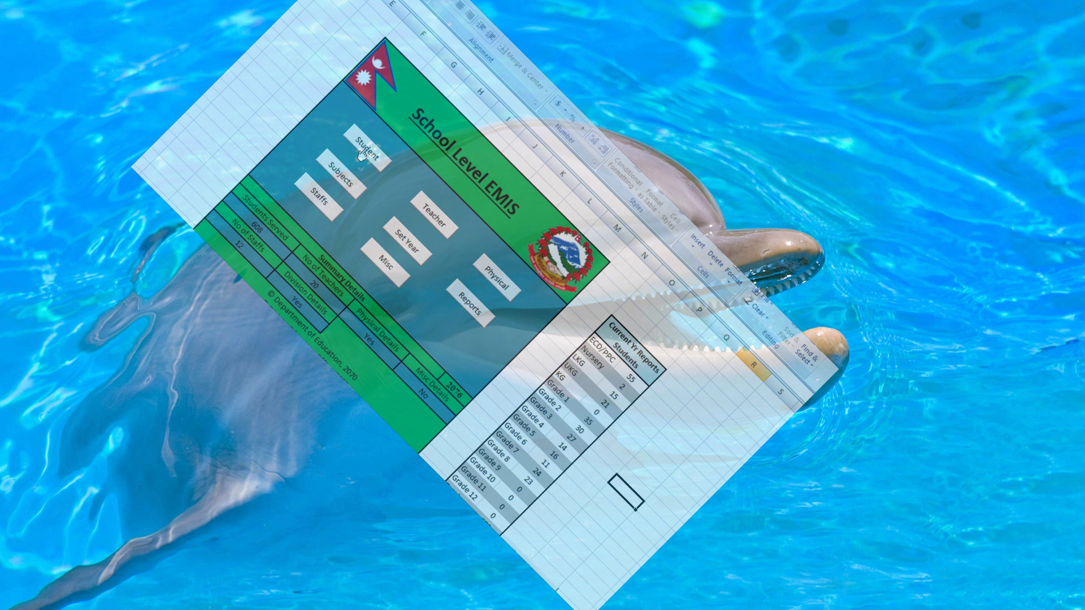
Step: Choose to edit existing student records, select the class to edit, and open its student list
{"action": "left_click", "coordinate": [360, 154]}
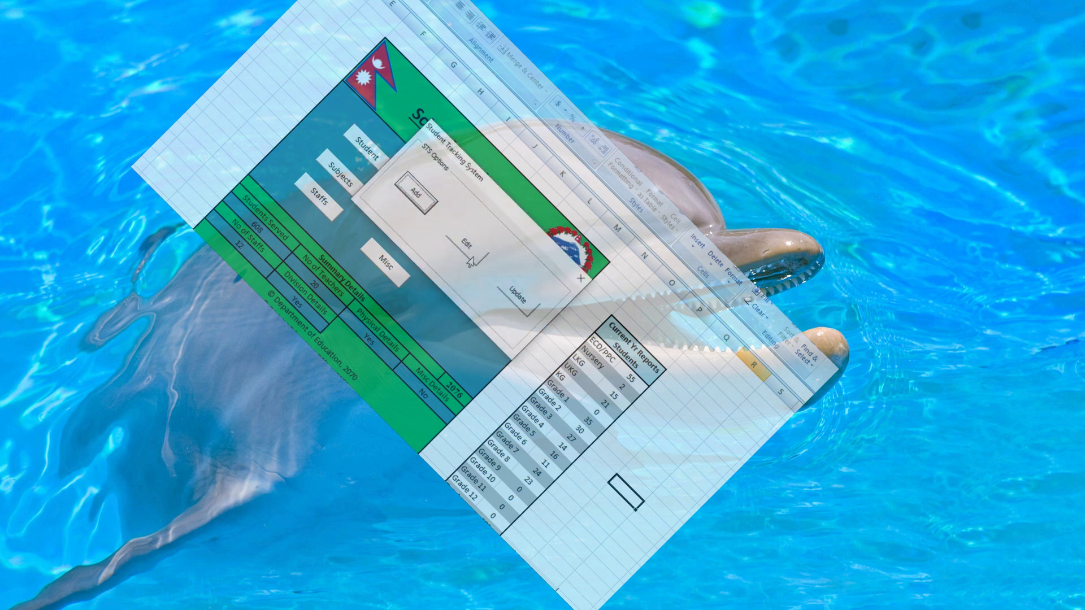
{"action": "left_click", "coordinate": [466, 253]}
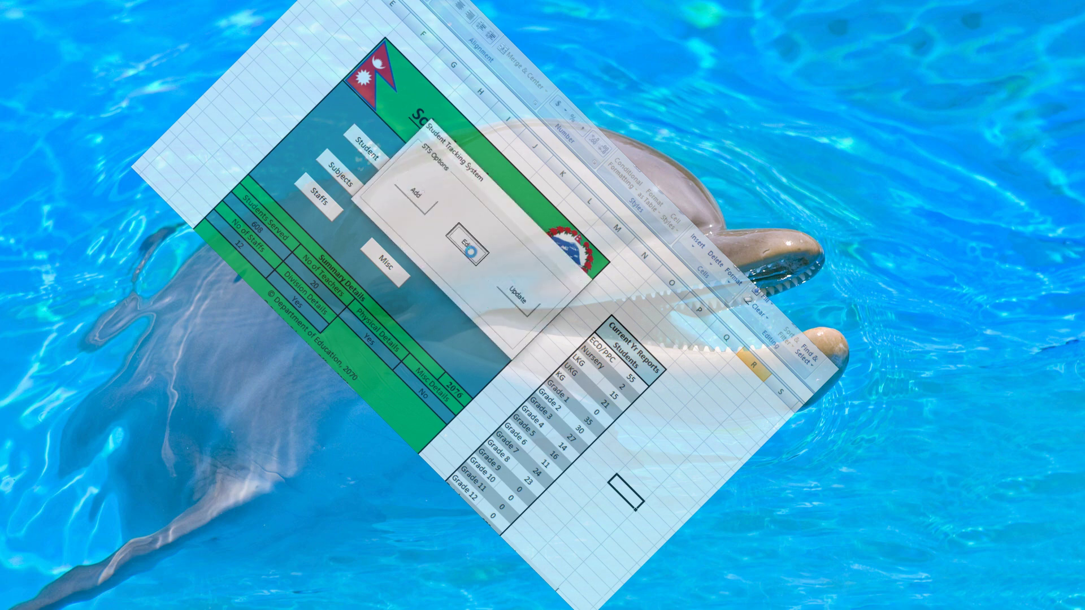
{"action": "left_click", "coordinate": [461, 266]}
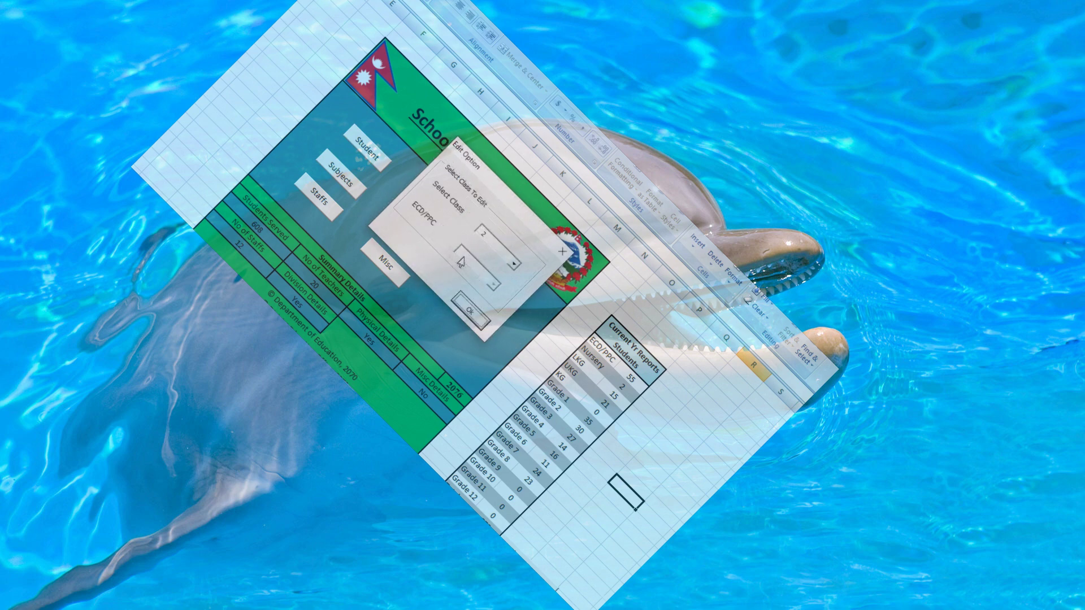
{"action": "left_click", "coordinate": [512, 265]}
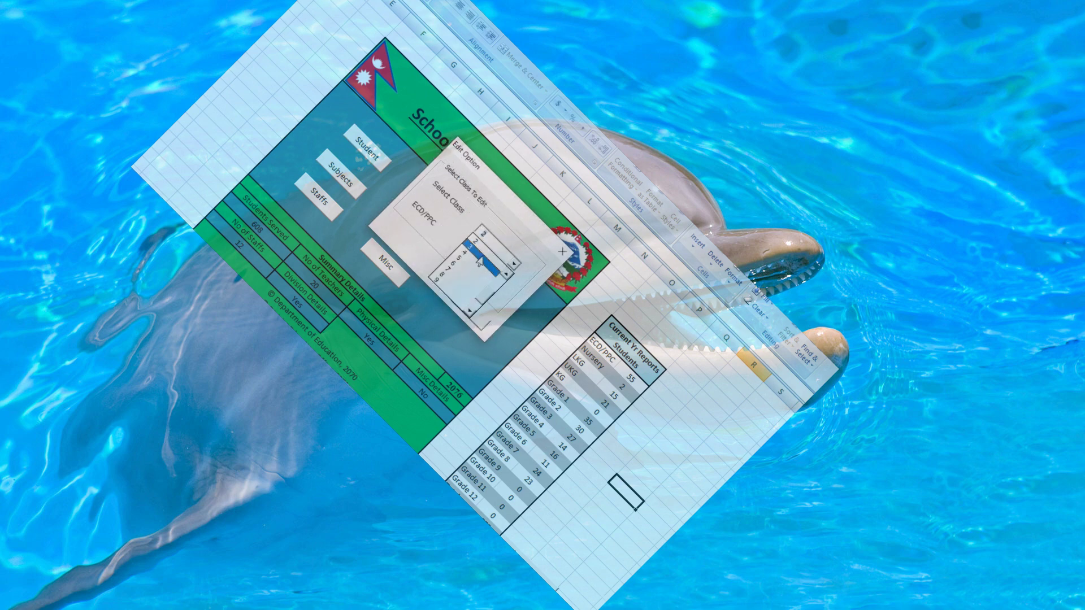
{"action": "left_click", "coordinate": [482, 255]}
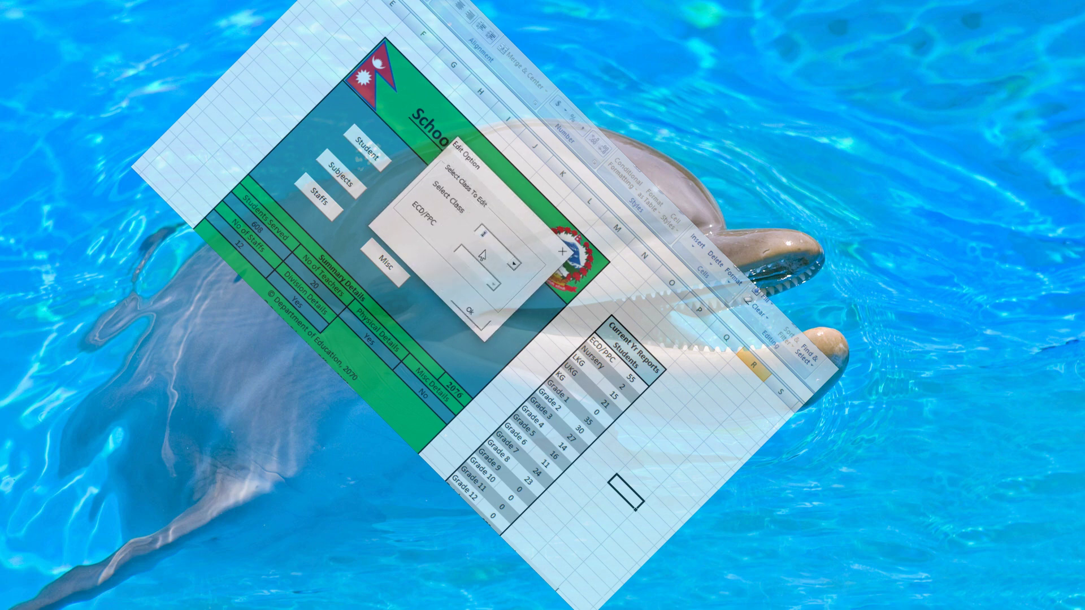
{"action": "left_click", "coordinate": [467, 313]}
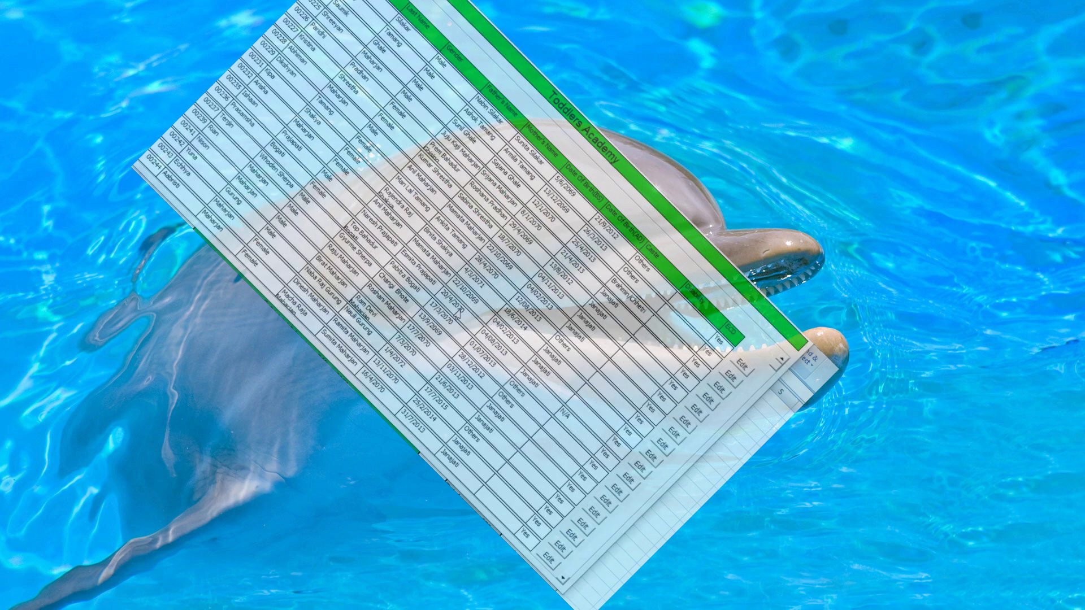
Step: Set the first listed student's class status to Double Promotion, save the edit, and close the class editing form
{"action": "left_click", "coordinate": [739, 368]}
{"action": "left_click", "coordinate": [411, 270]}
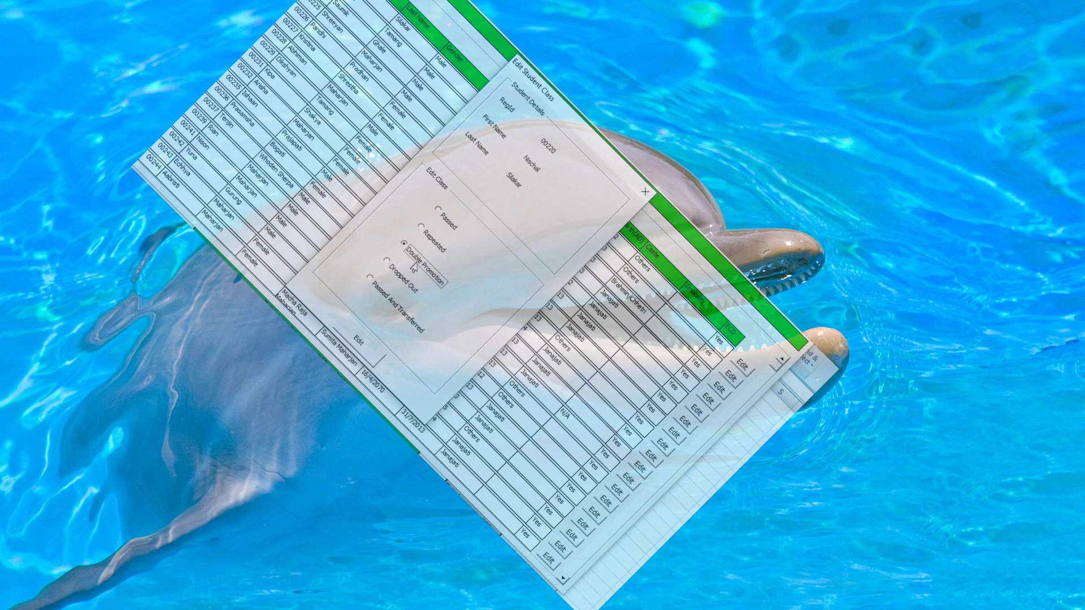
{"action": "left_click", "coordinate": [367, 346]}
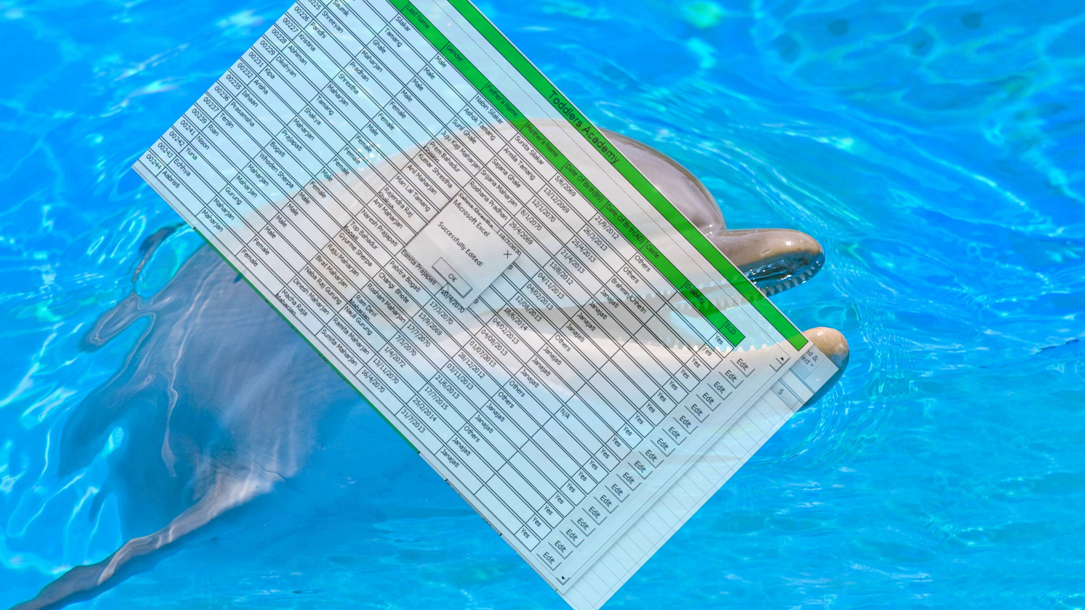
{"action": "left_click", "coordinate": [445, 271]}
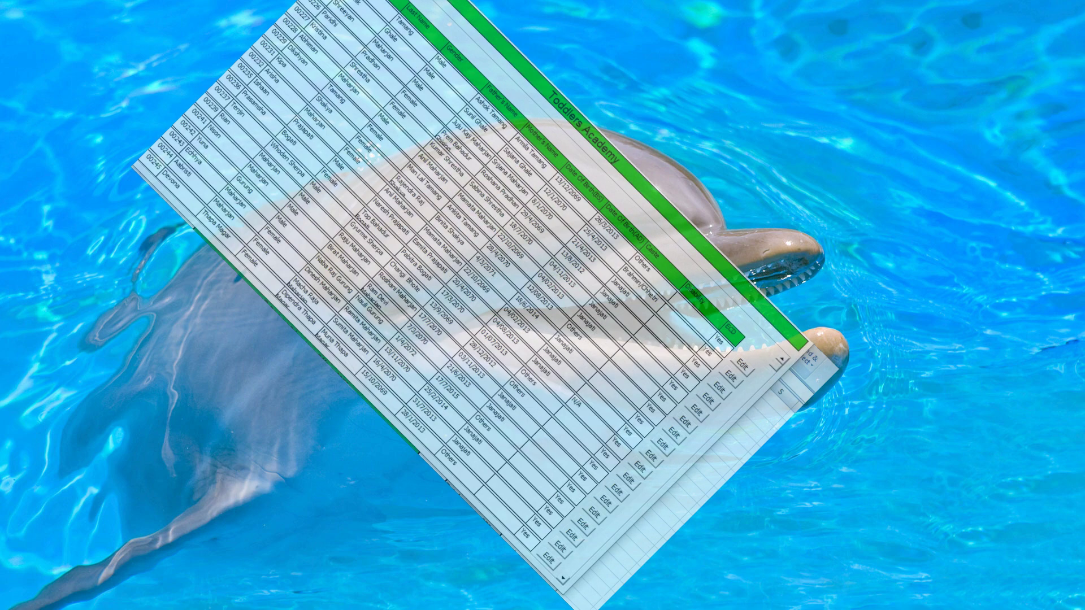
{"action": "left_click", "coordinate": [802, 334]}
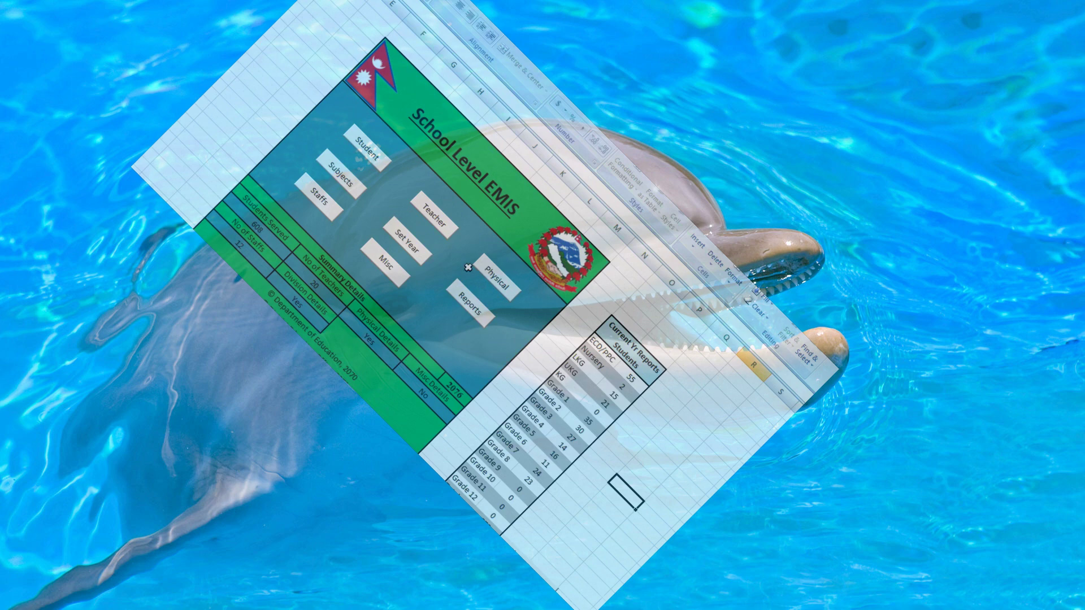
Step: Generate the Student Details report for class 3 in year 2076
{"action": "left_click", "coordinate": [452, 300]}
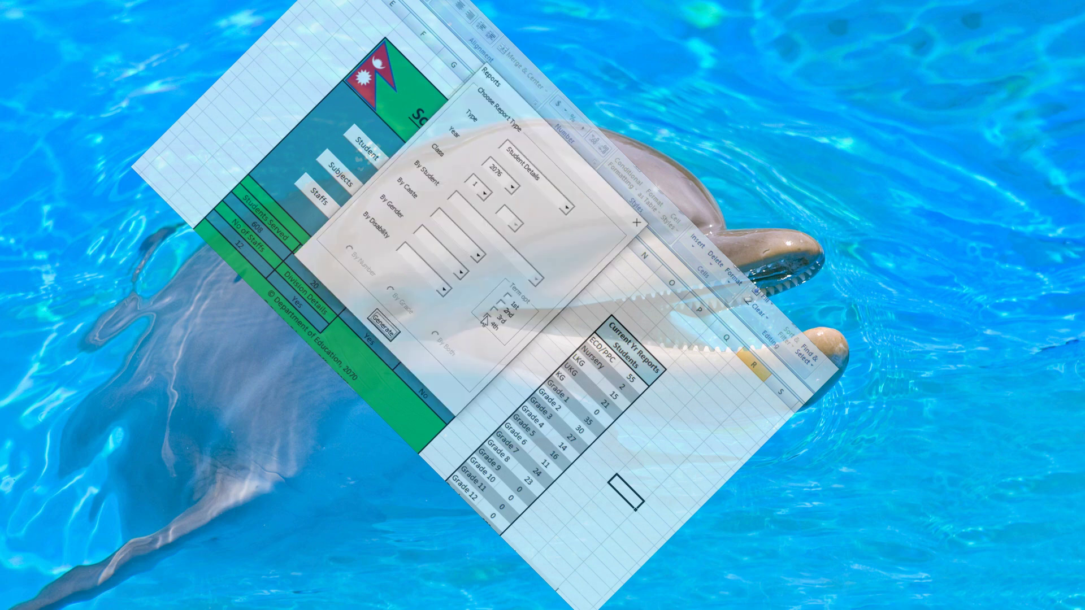
{"action": "left_click", "coordinate": [484, 195]}
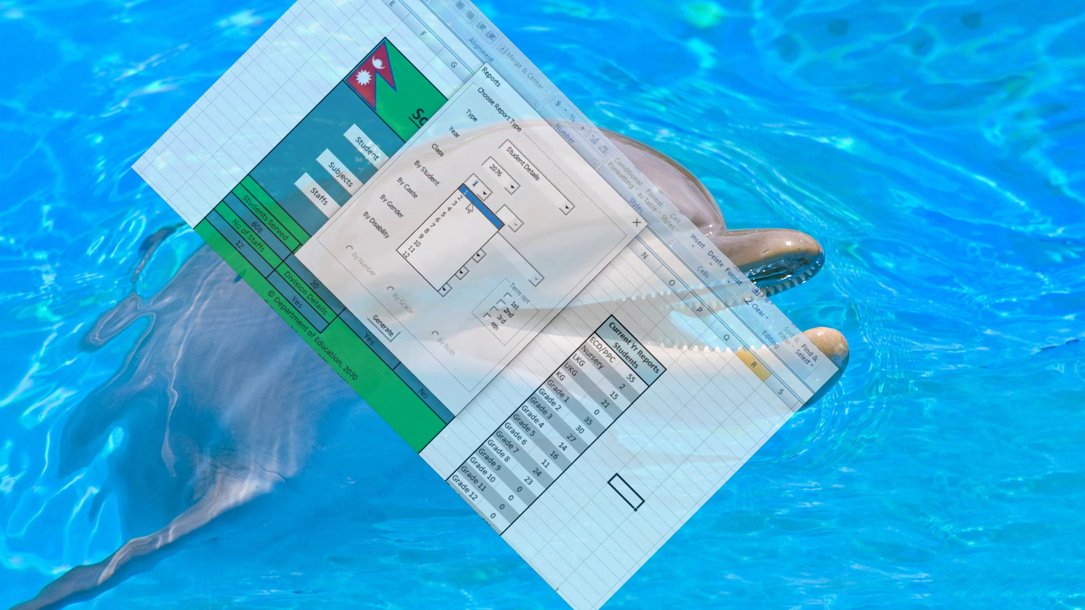
{"action": "left_click", "coordinate": [456, 209]}
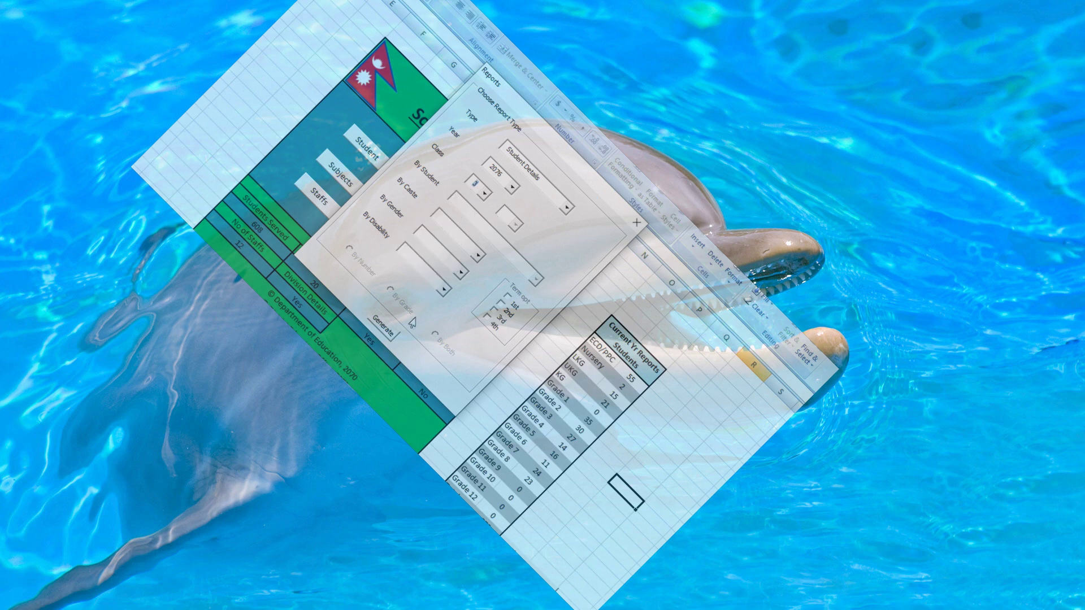
{"action": "left_click", "coordinate": [382, 332]}
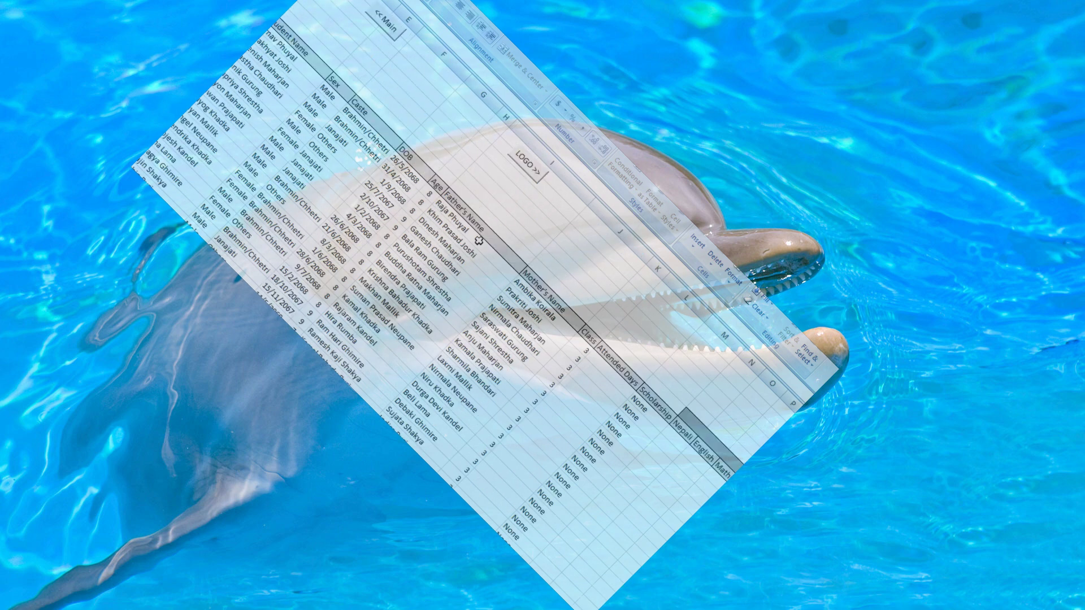
Step: Examine the class 3 report's student list for the double-promoted student and return to the main School Level EMIS sheet
{"action": "scroll", "coordinate": [509, 254], "scroll_direction": "down", "scroll_amount": 3}
{"action": "scroll", "coordinate": [486, 305], "scroll_direction": "down", "scroll_amount": 1}
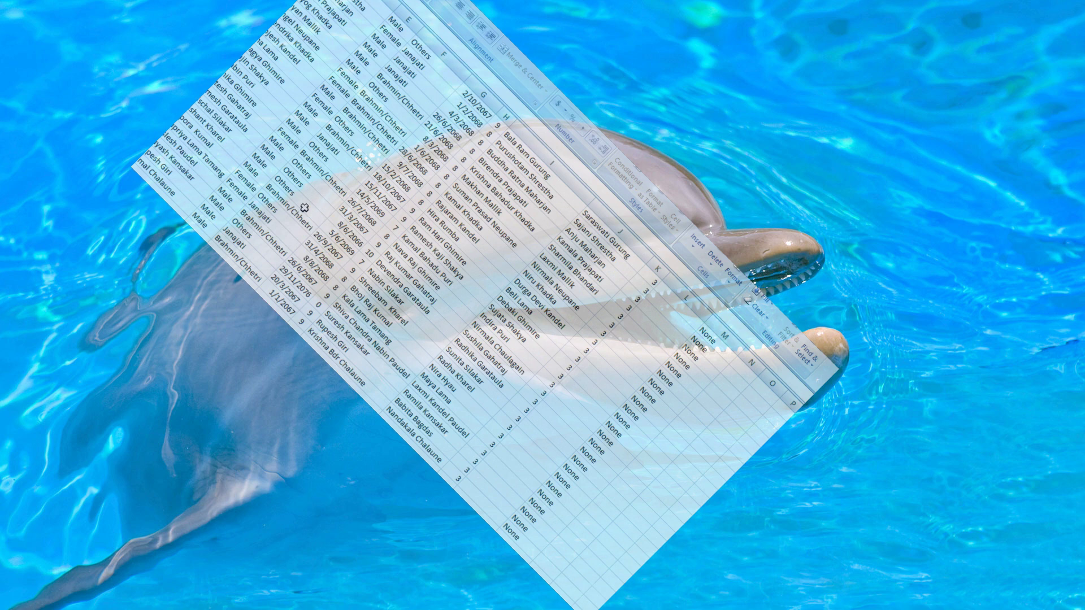
{"action": "scroll", "coordinate": [516, 418], "scroll_direction": "up", "scroll_amount": 4}
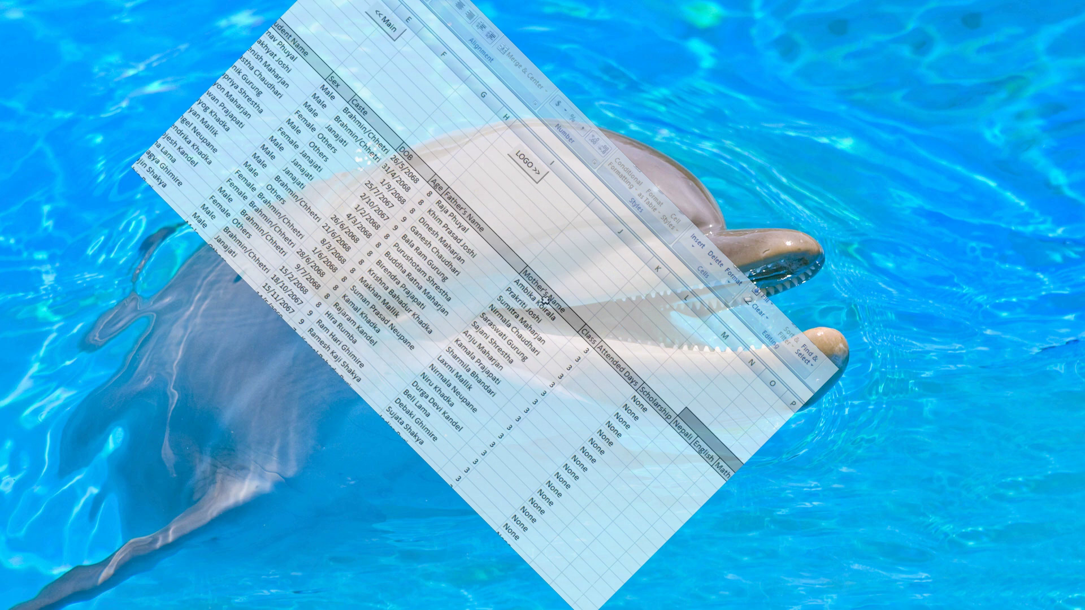
{"action": "left_click", "coordinate": [378, 26]}
{"action": "double_click", "coordinate": [411, 121]}
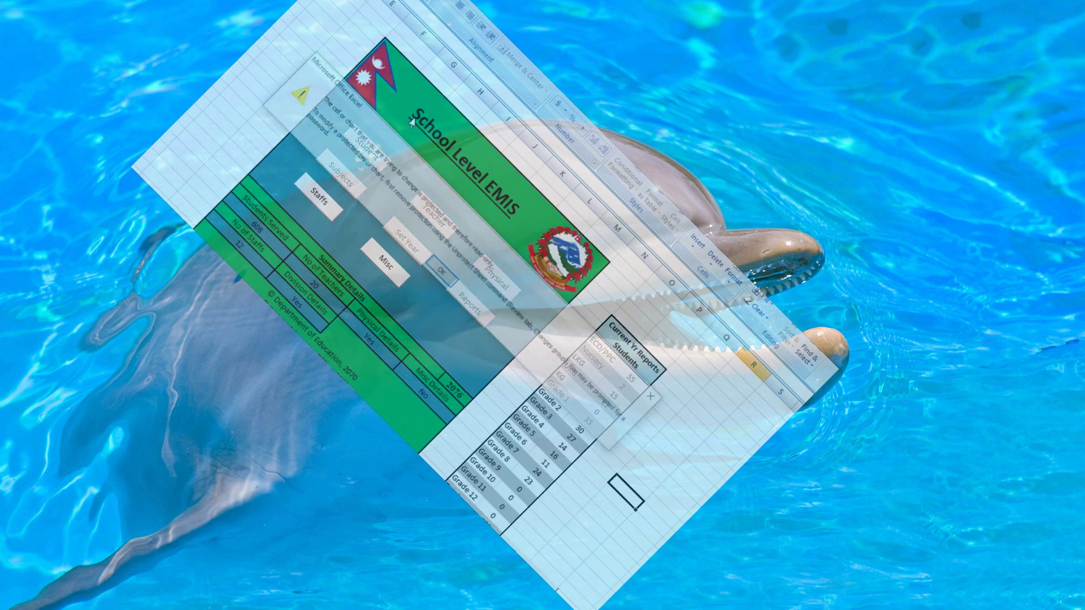
{"action": "left_click", "coordinate": [437, 269]}
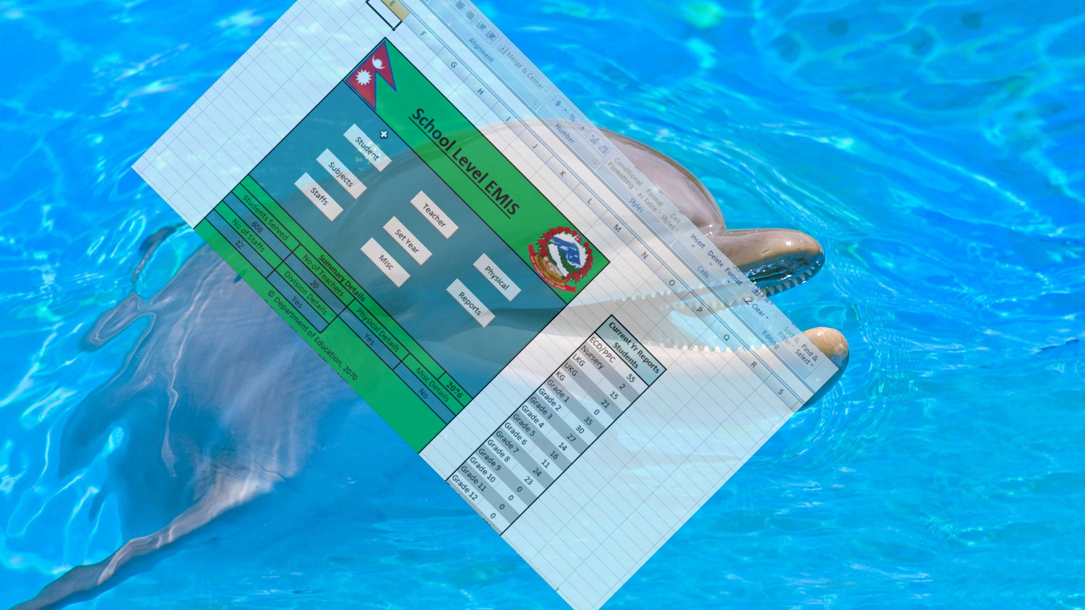